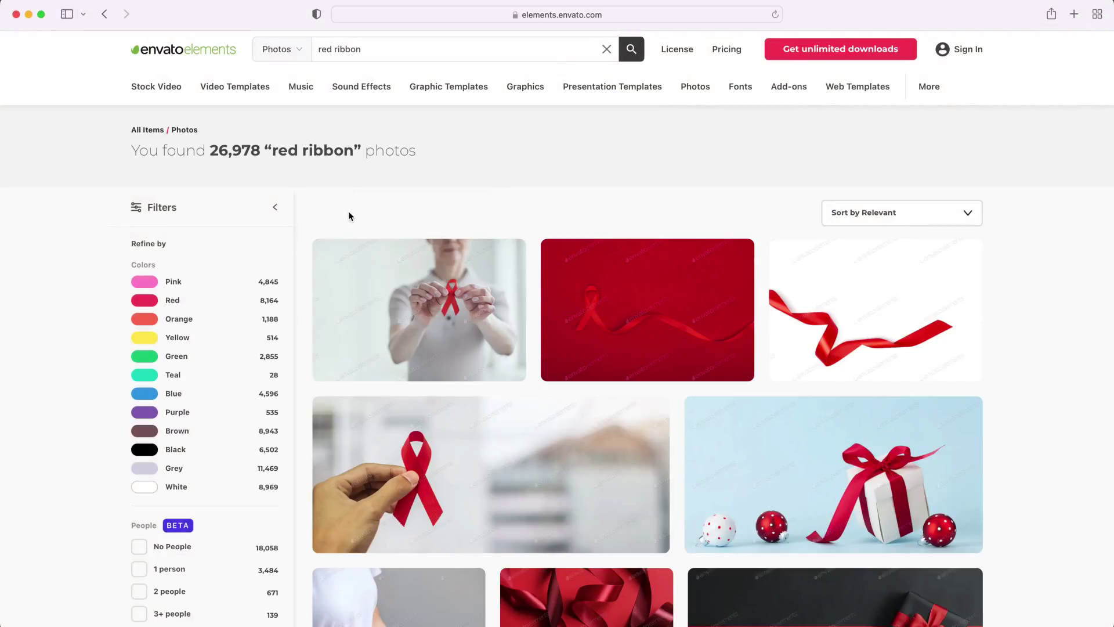
- Scroll the results, open the red awareness-ribbon photo's item page and scroll through its details
scroll(350, 216, down, 3)
scroll(350, 215, down, 15)
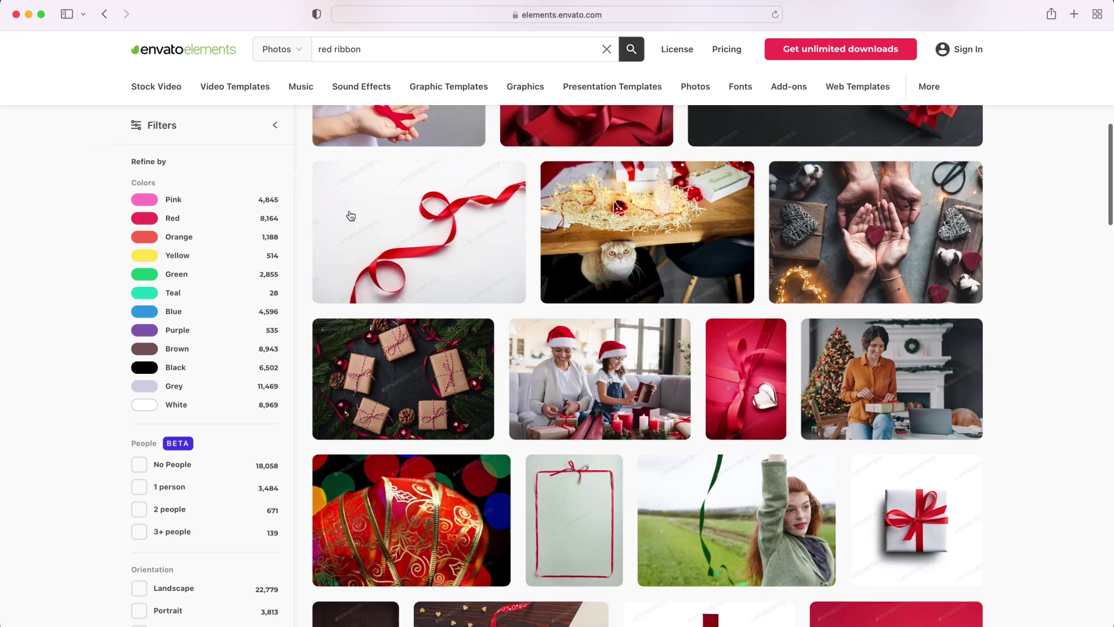
scroll(350, 216, down, 15)
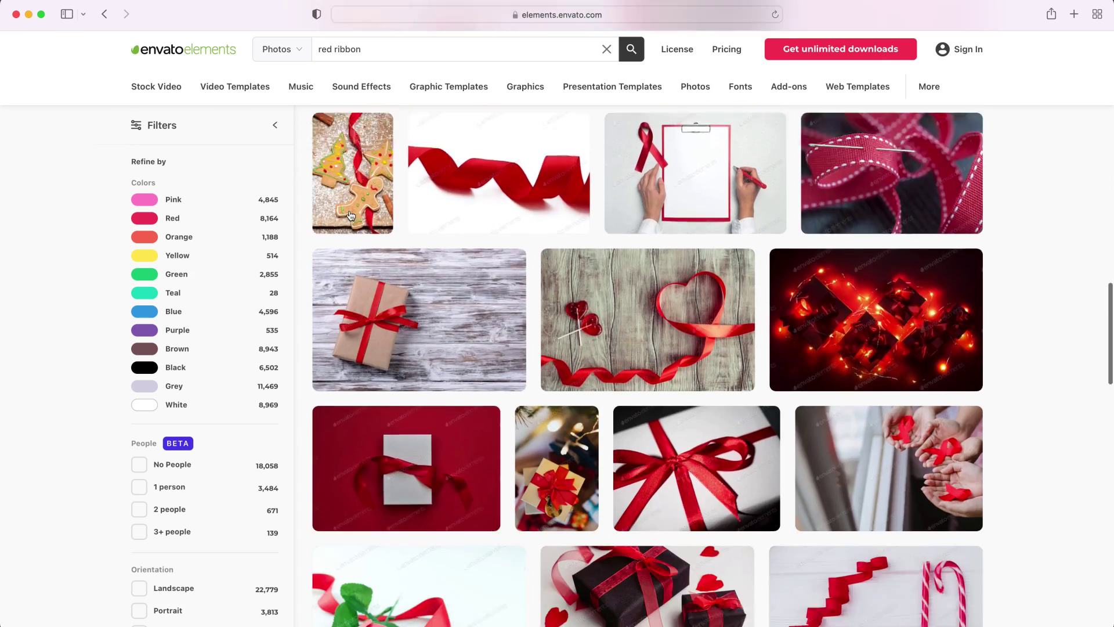
scroll(350, 216, down, 10)
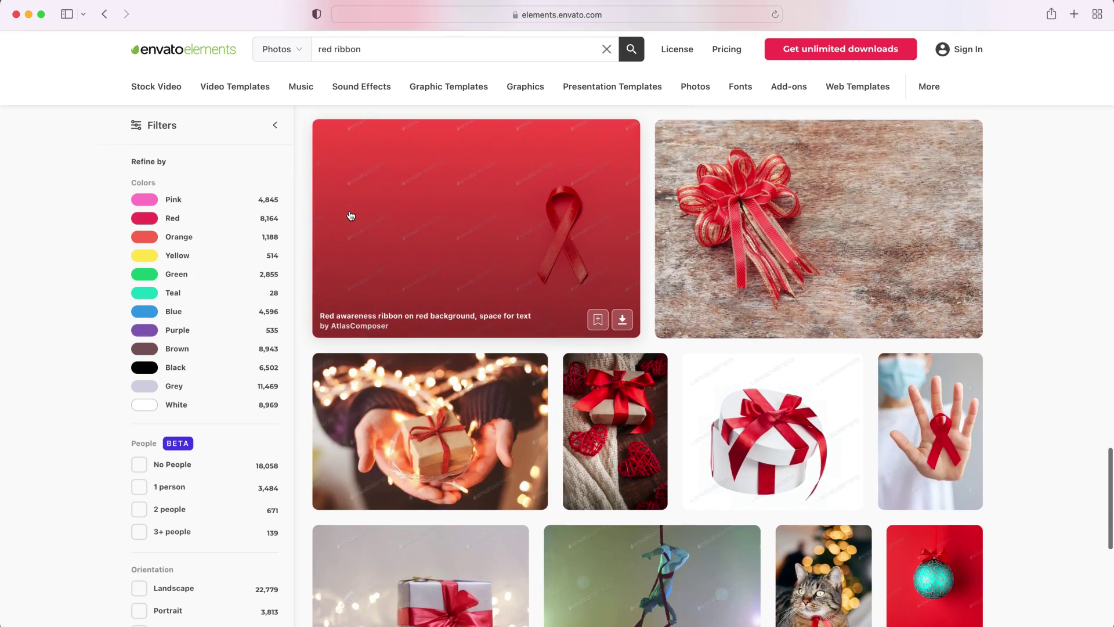
click(351, 216)
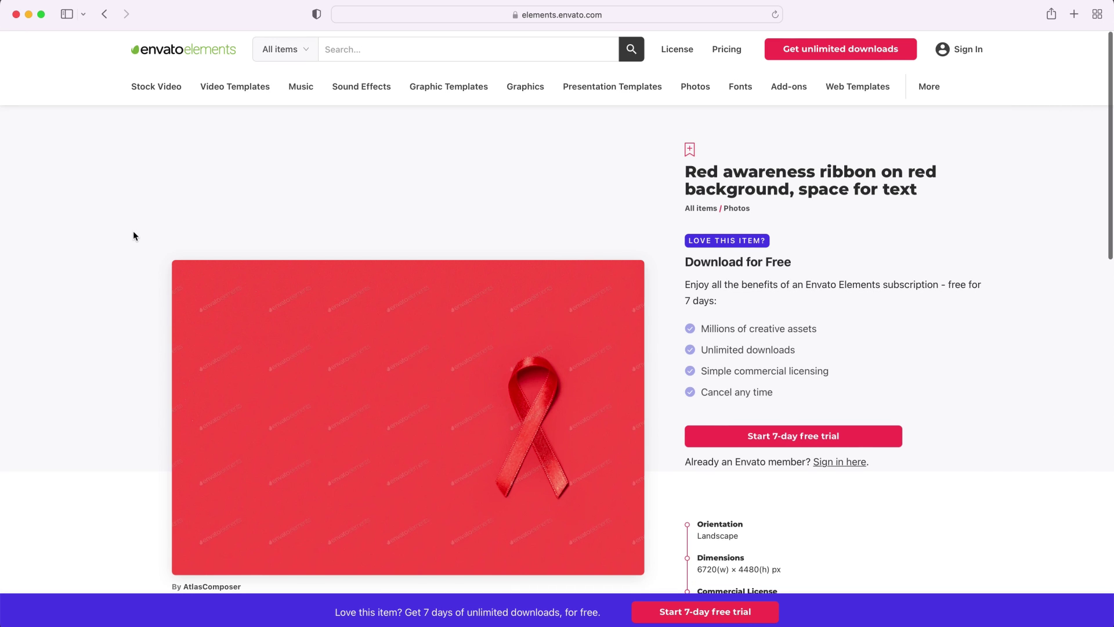
scroll(133, 235, down, 5)
scroll(134, 235, down, 8)
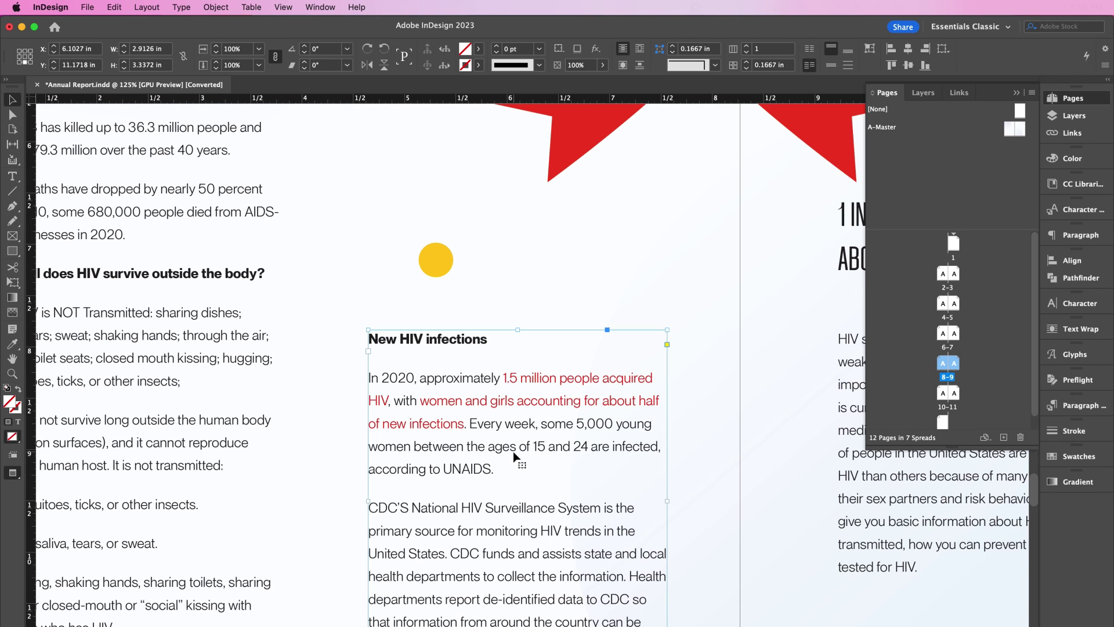
- Link the '5,000 young women… UNAIDS' sentence to page 10 with the Hyperlink character style
double_click(514, 457)
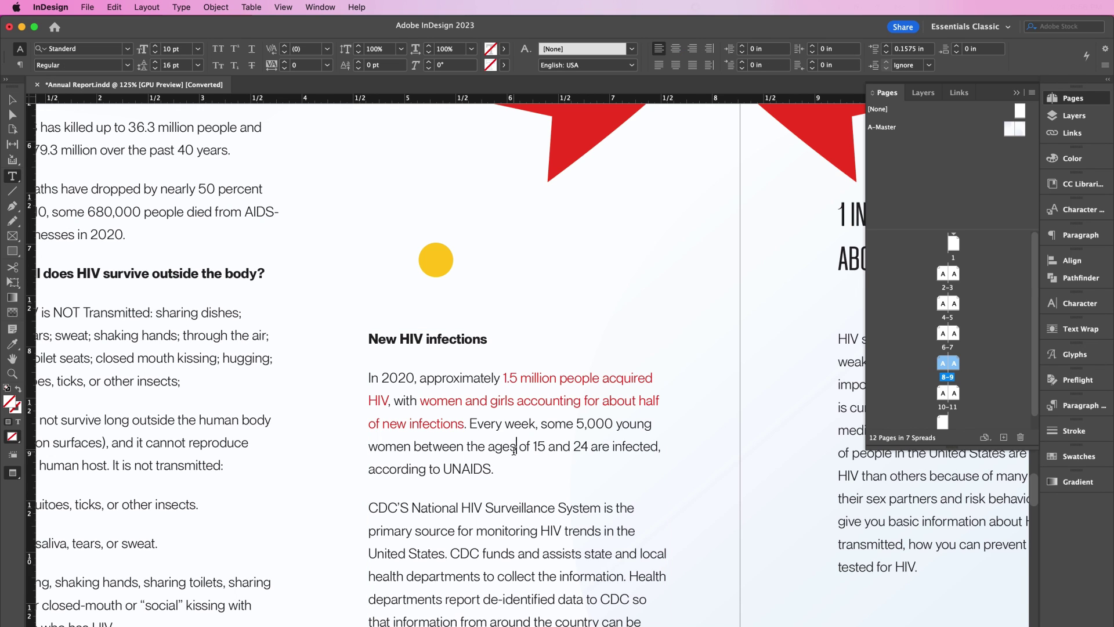
click(495, 468)
drag(495, 468, 596, 425)
right_click(596, 425)
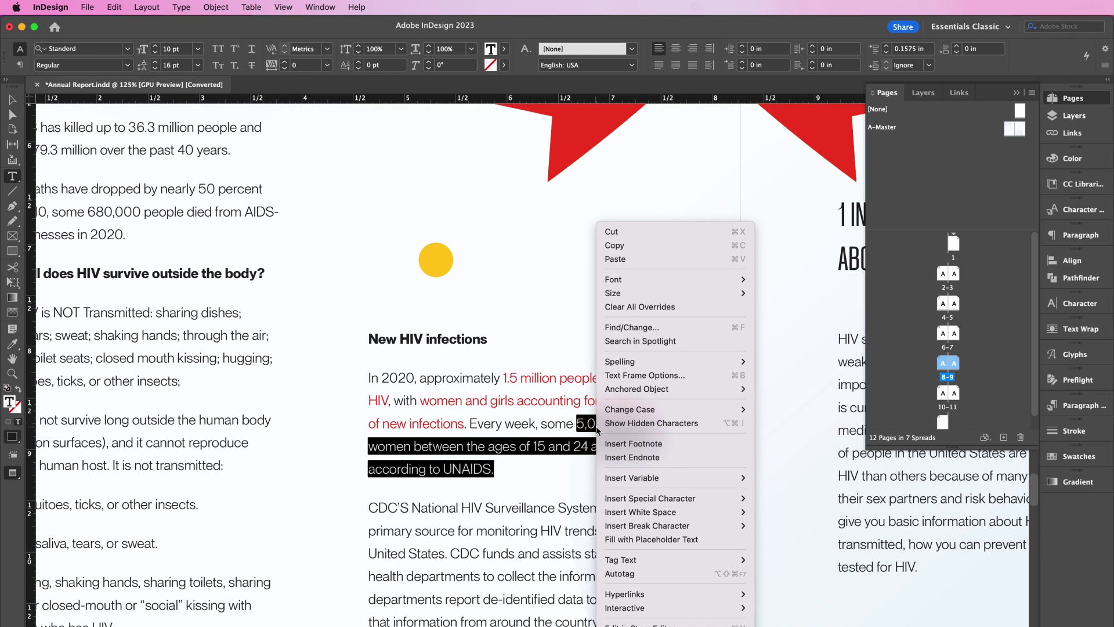
mouse_move(668, 602)
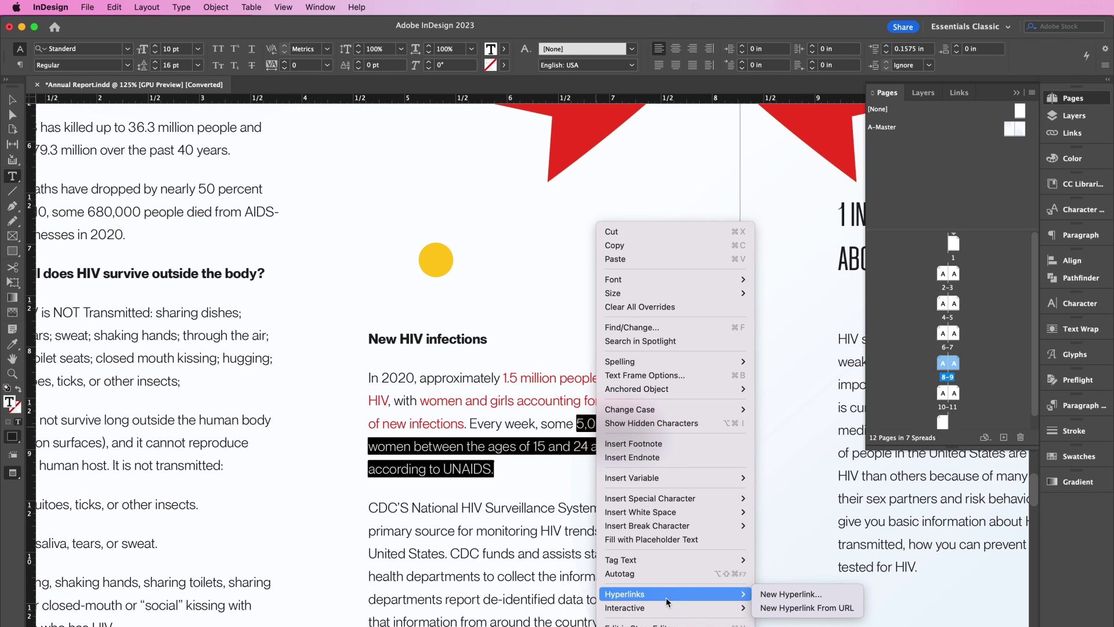
click(778, 594)
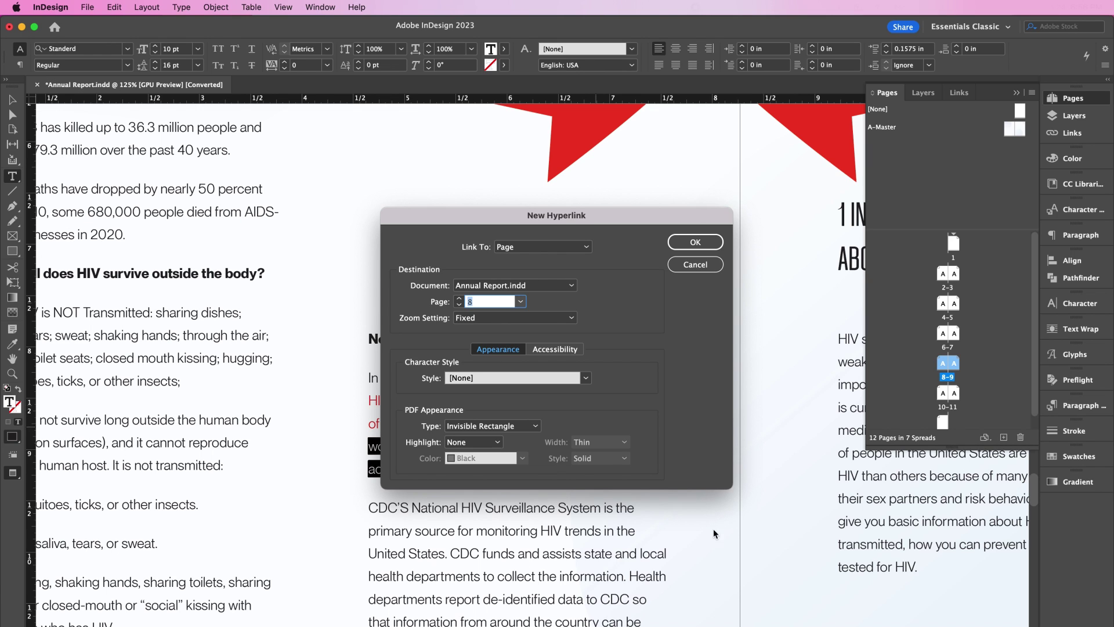
click(520, 302)
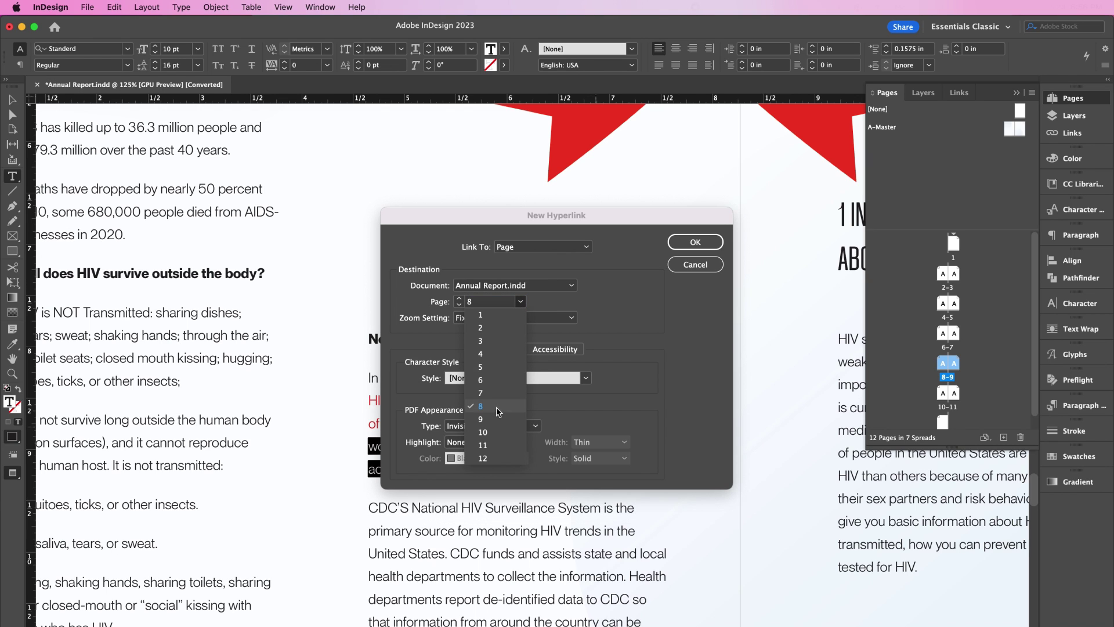
click(497, 437)
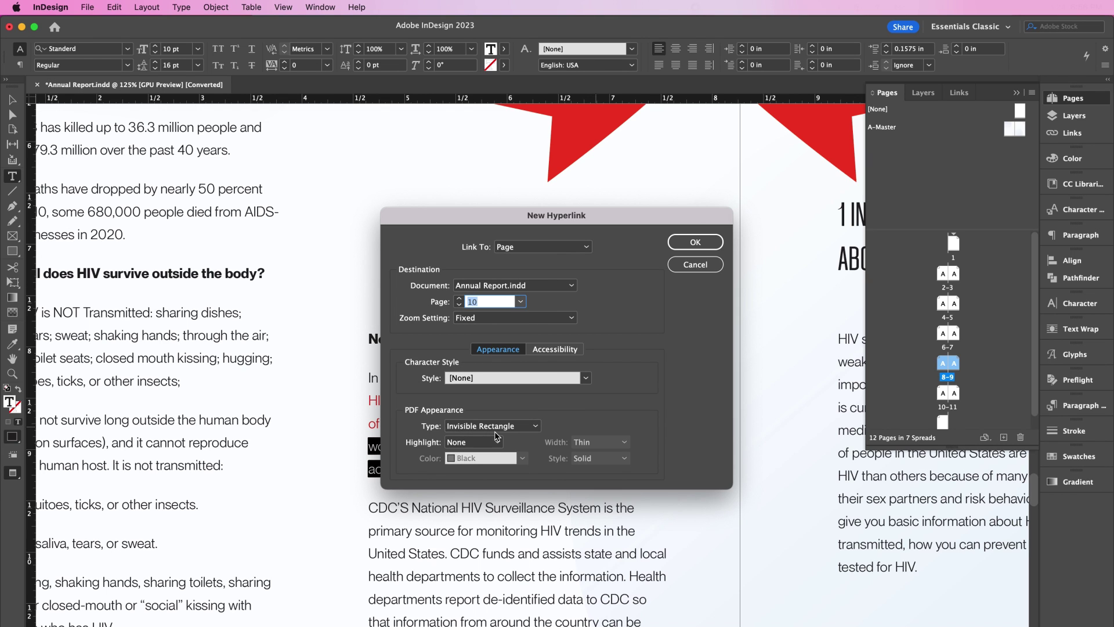
click(533, 383)
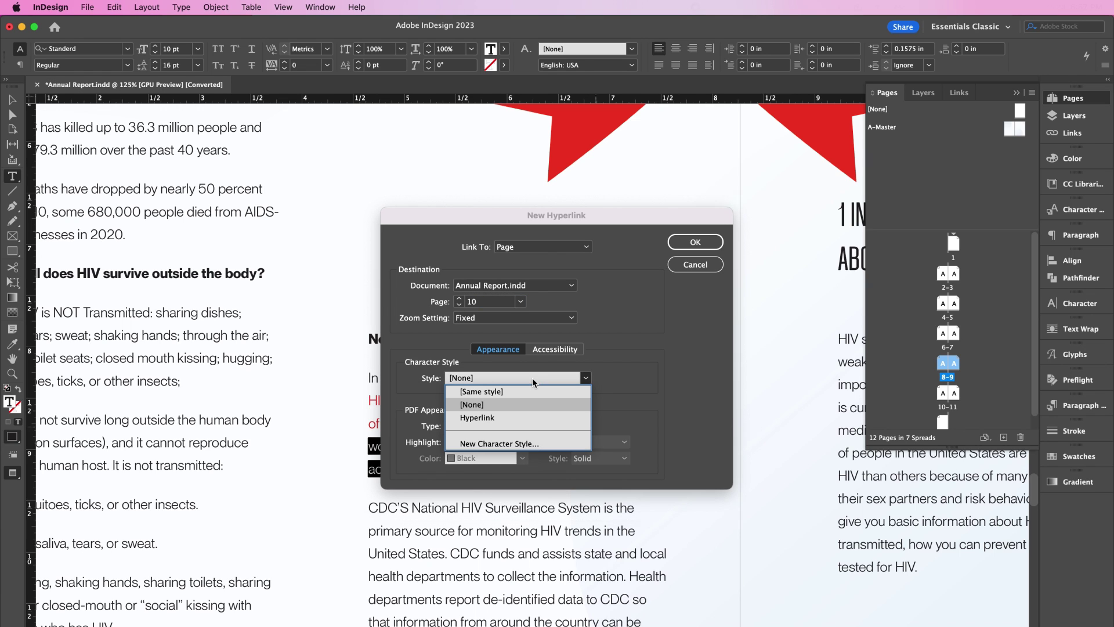
click(529, 418)
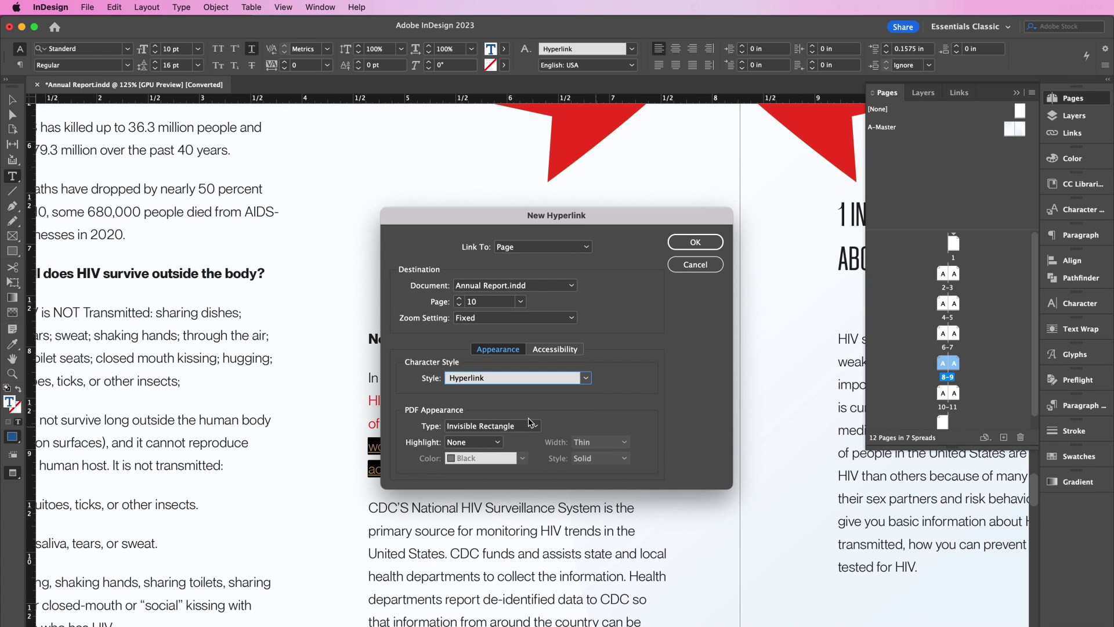
click(693, 243)
click(616, 439)
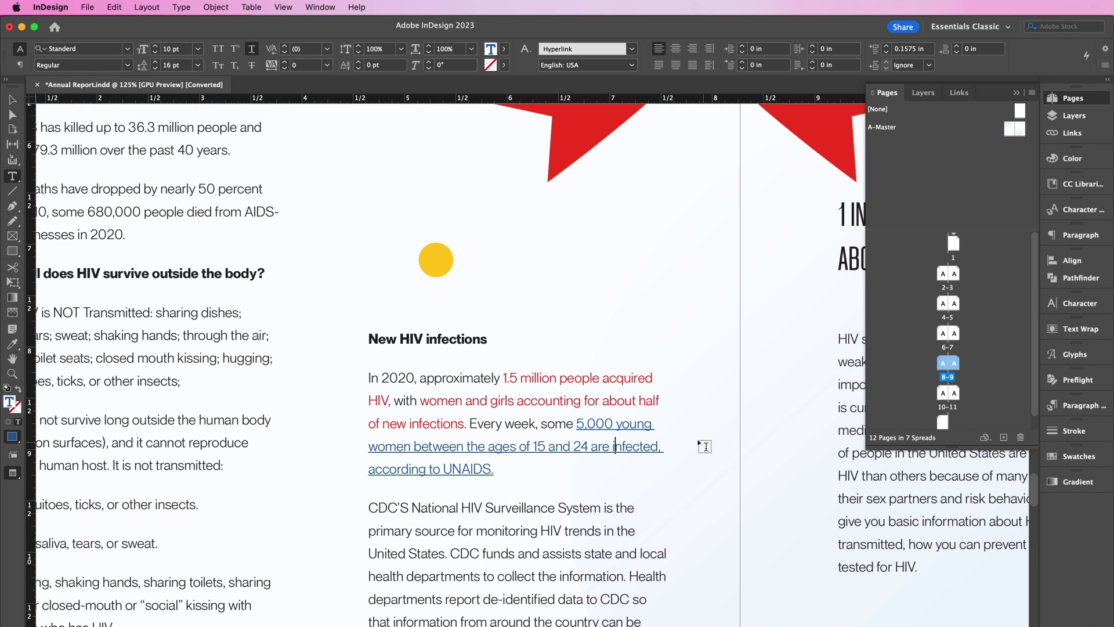
- Export the document as Adobe PDF (Interactive) named Annual Report
key(Escape)
click(89, 7)
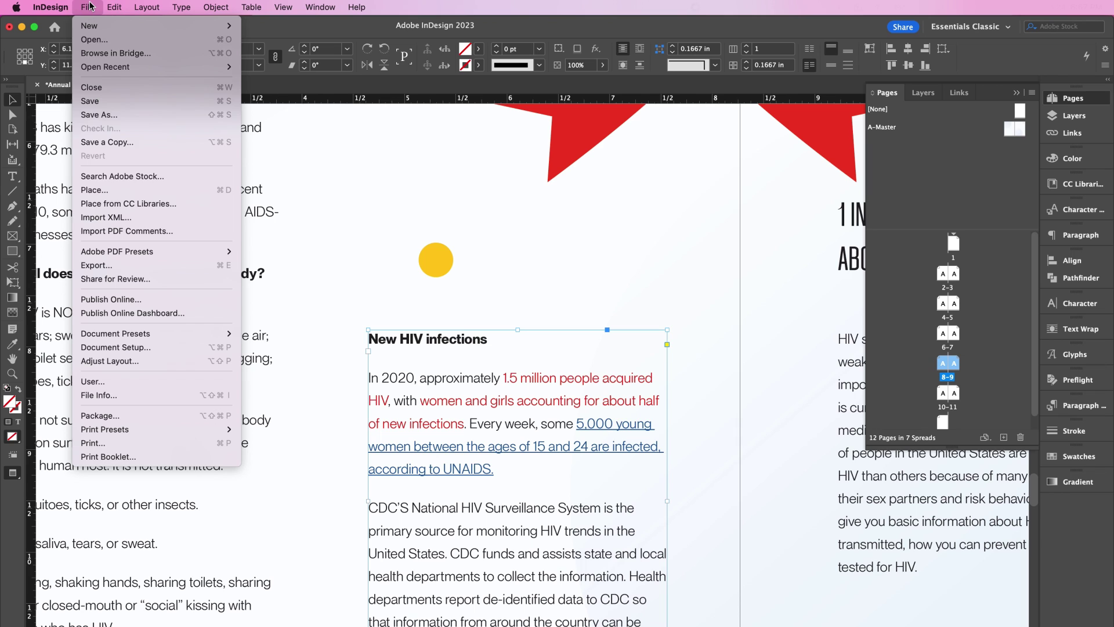
click(96, 265)
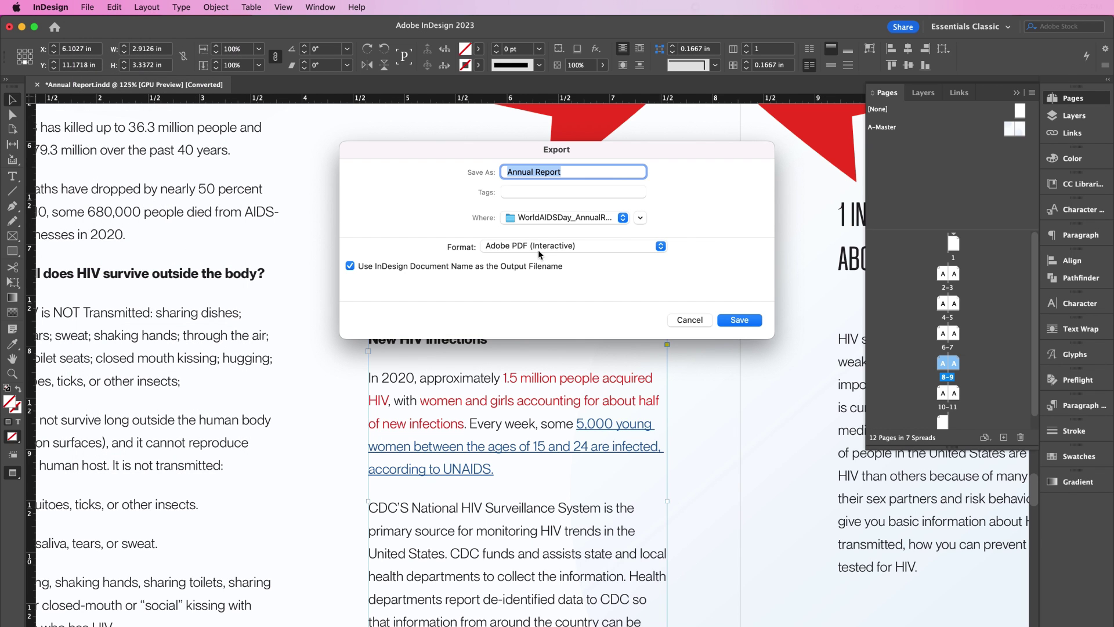
click(732, 319)
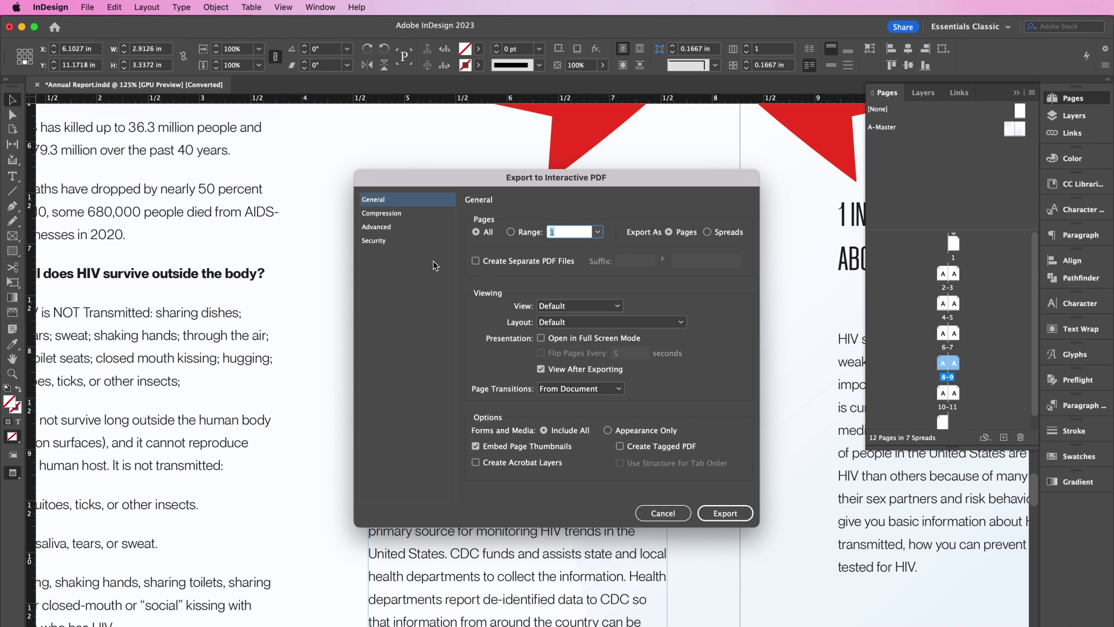
- Review compression, require a document open password under Security, and export, confirming the password
click(399, 216)
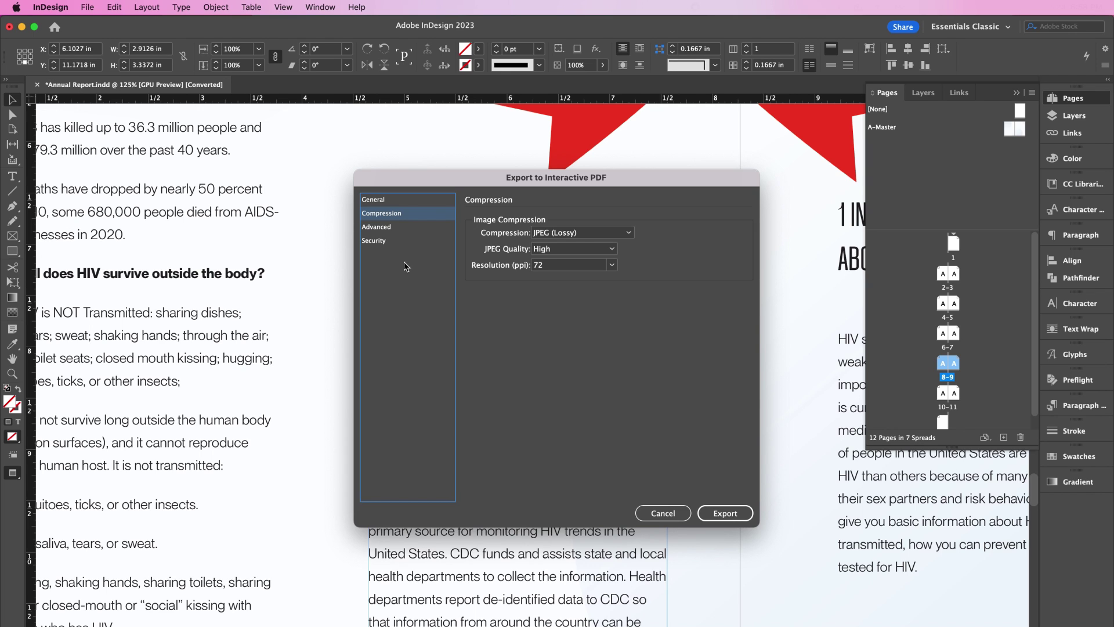
click(404, 246)
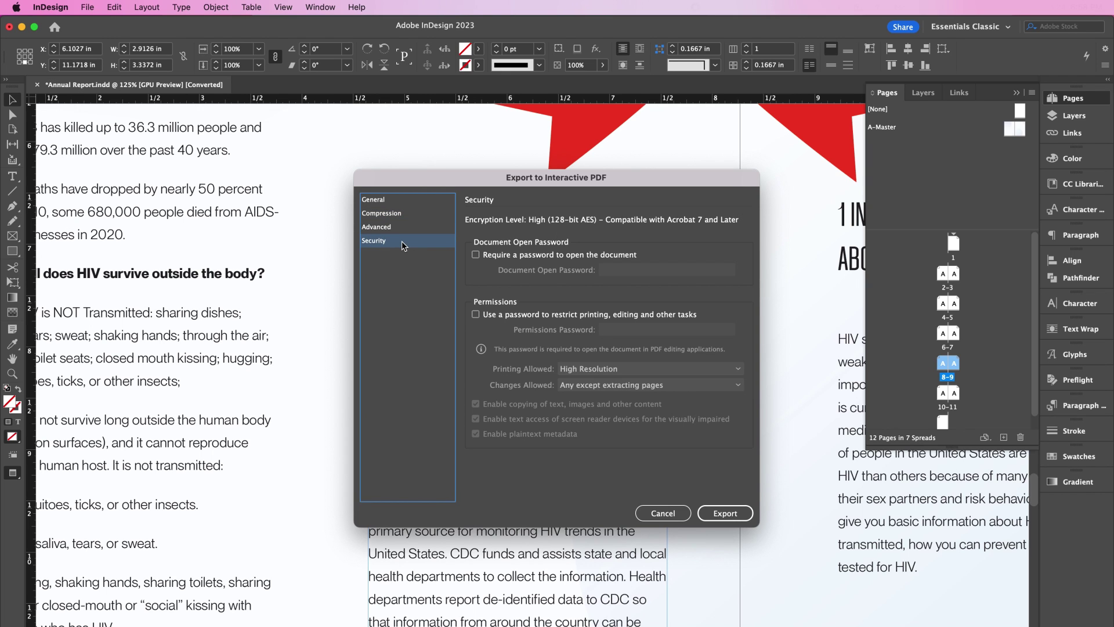
click(487, 260)
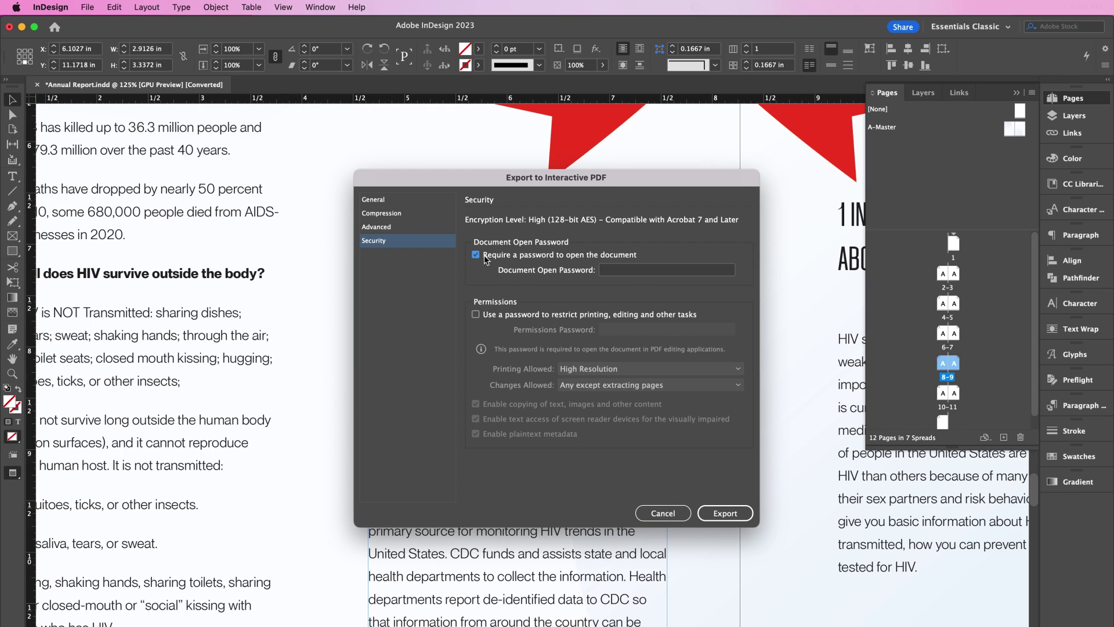
click(624, 275)
text(•••••)
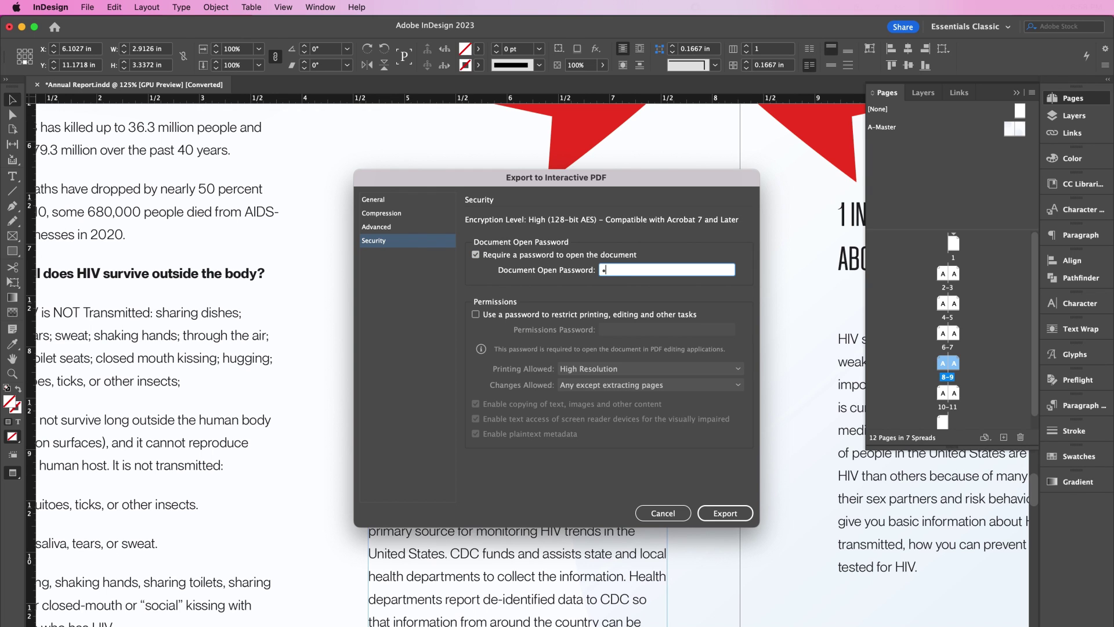
text(•••••••)
click(708, 514)
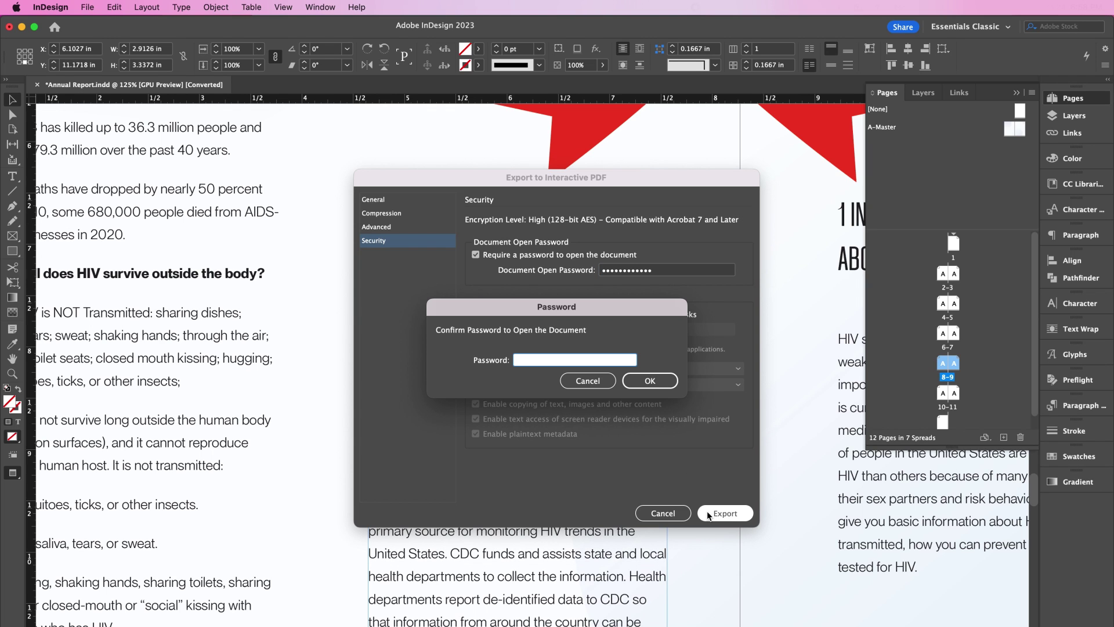
text(••••••••••••)
click(655, 382)
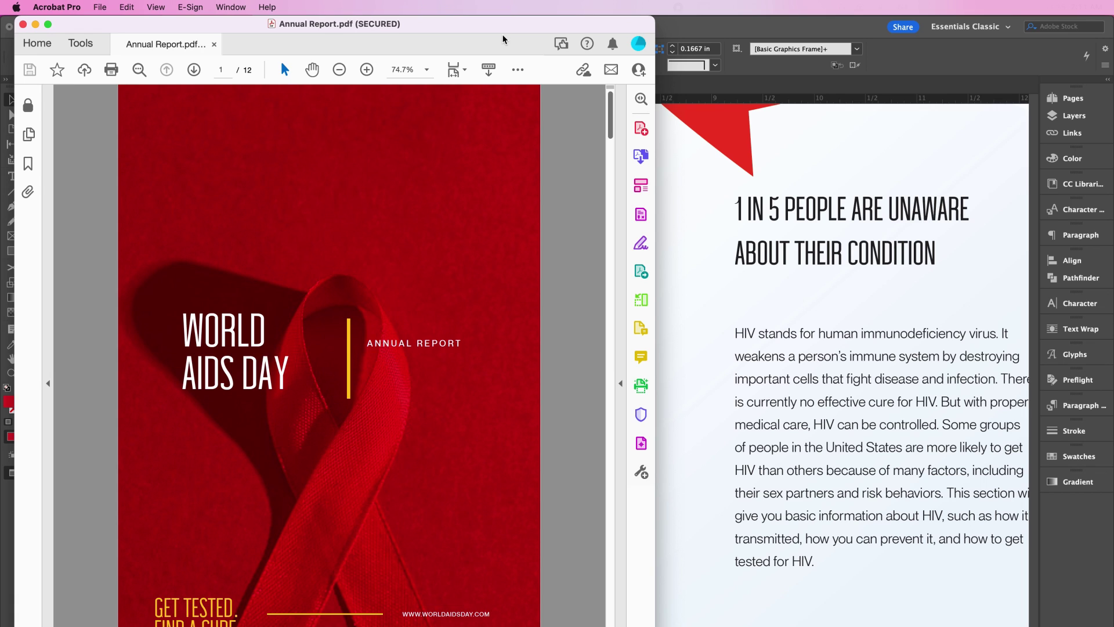
- Jump to page 8 in Acrobat and test the '5,000 young women' link
click(227, 69)
text(8)
key(Return)
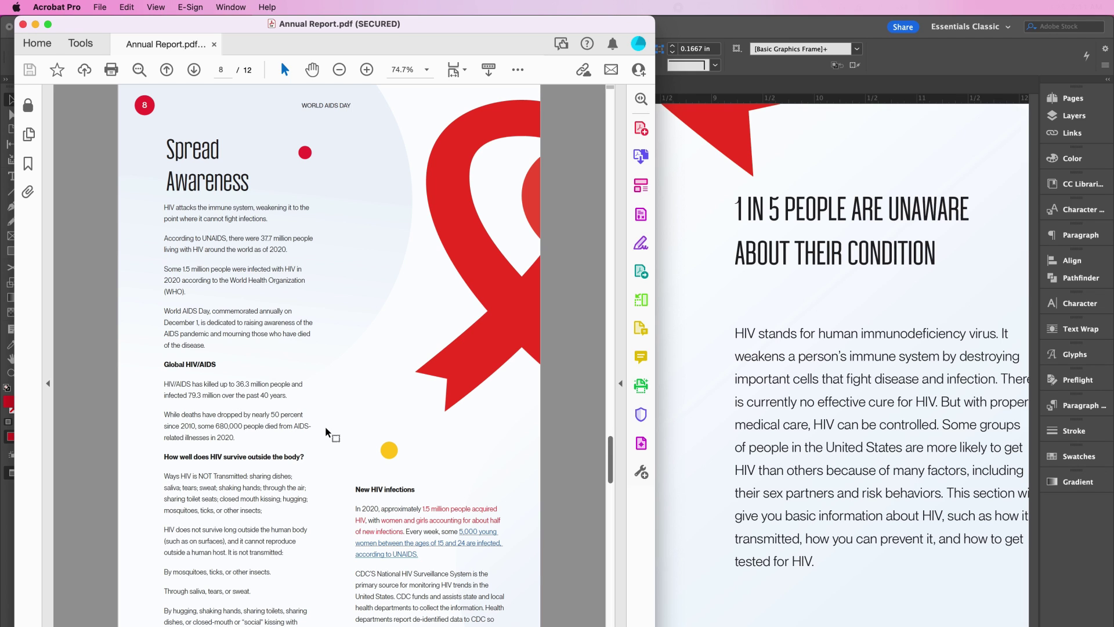
click(478, 545)
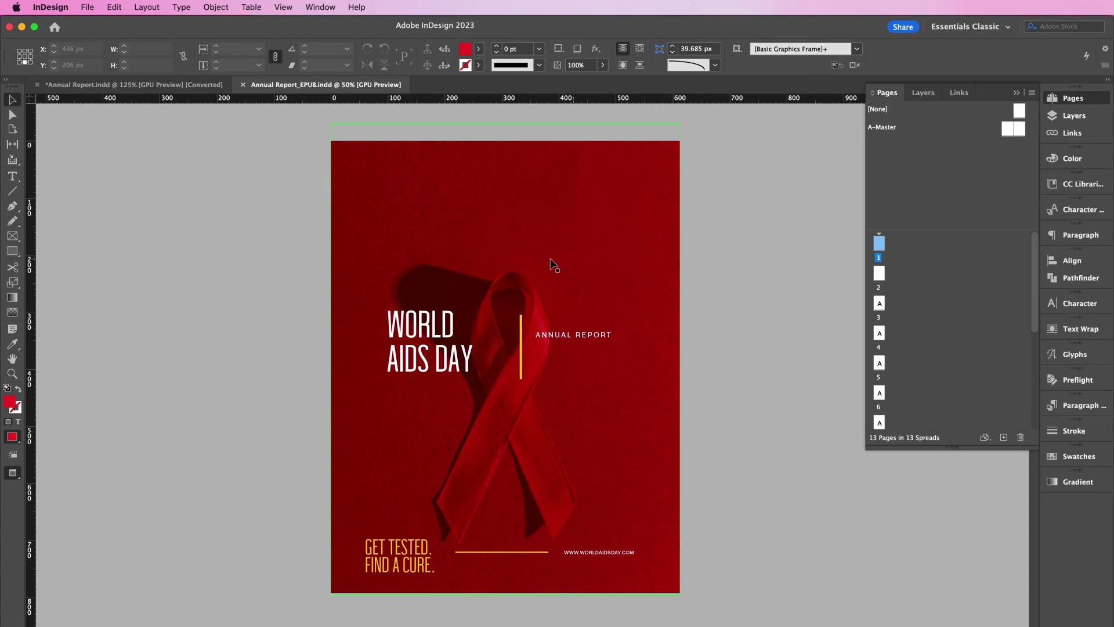
- Confirm Annual Report_EPUB's Document Setup: Web intent, 13 pages at 612 × 792 px
click(84, 5)
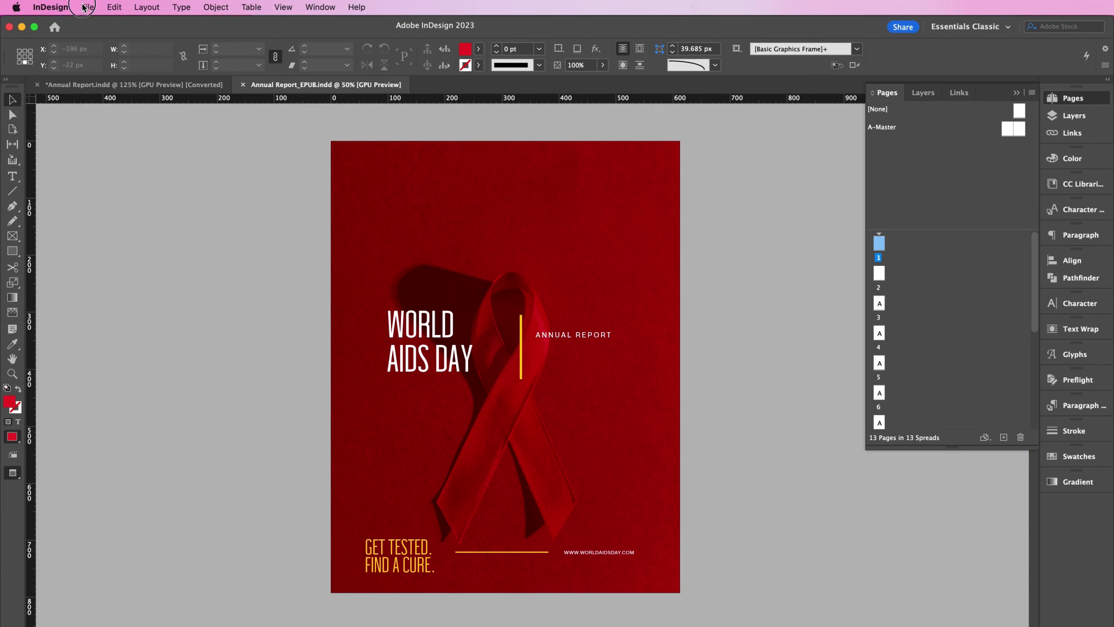
click(128, 347)
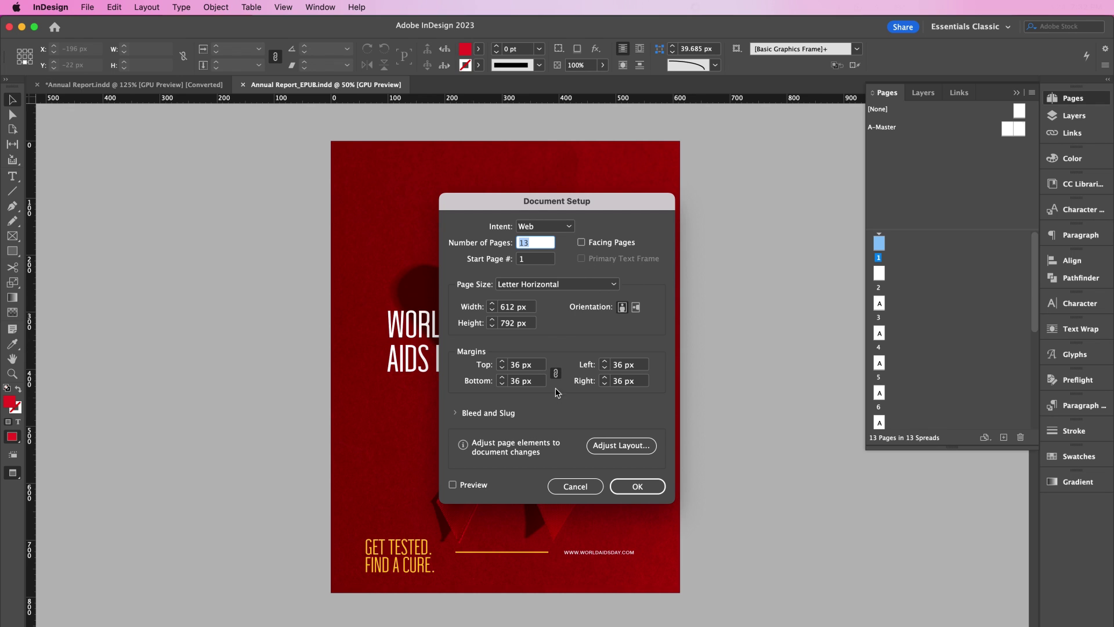
click(626, 486)
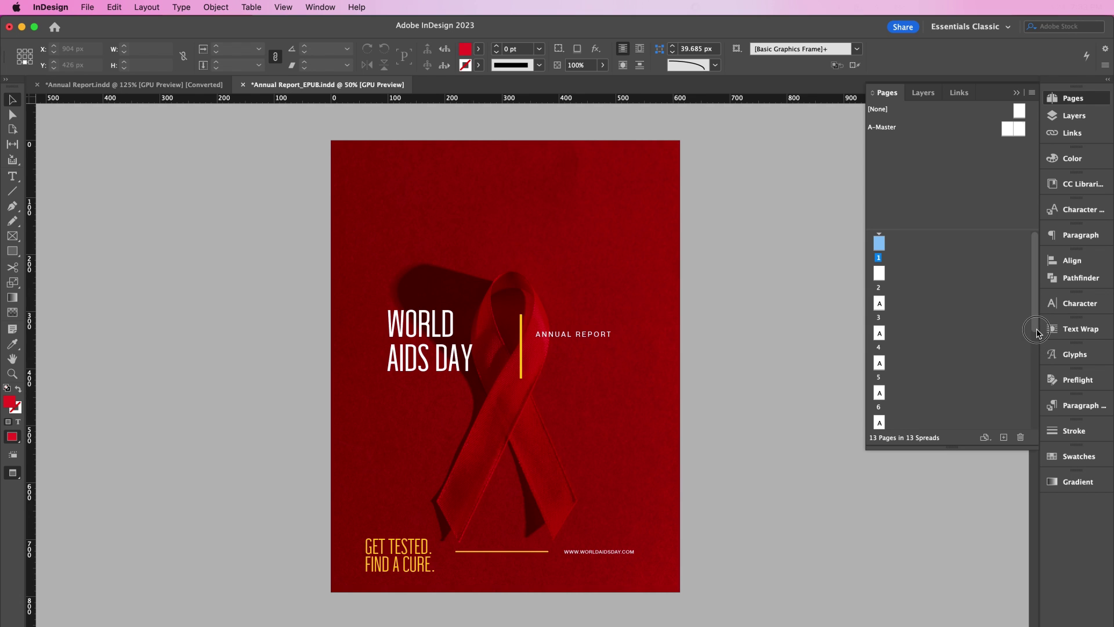
drag(1037, 331, 1027, 394)
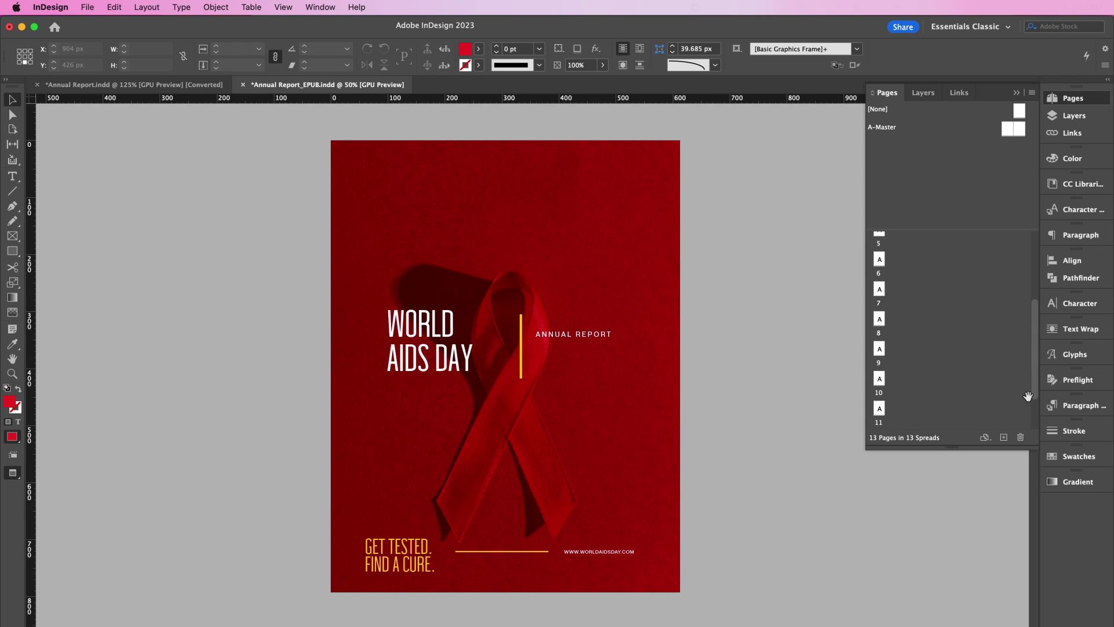
- Create a Body Text paragraph style from the World AIDS Day paragraph on page 9
double_click(882, 348)
click(492, 401)
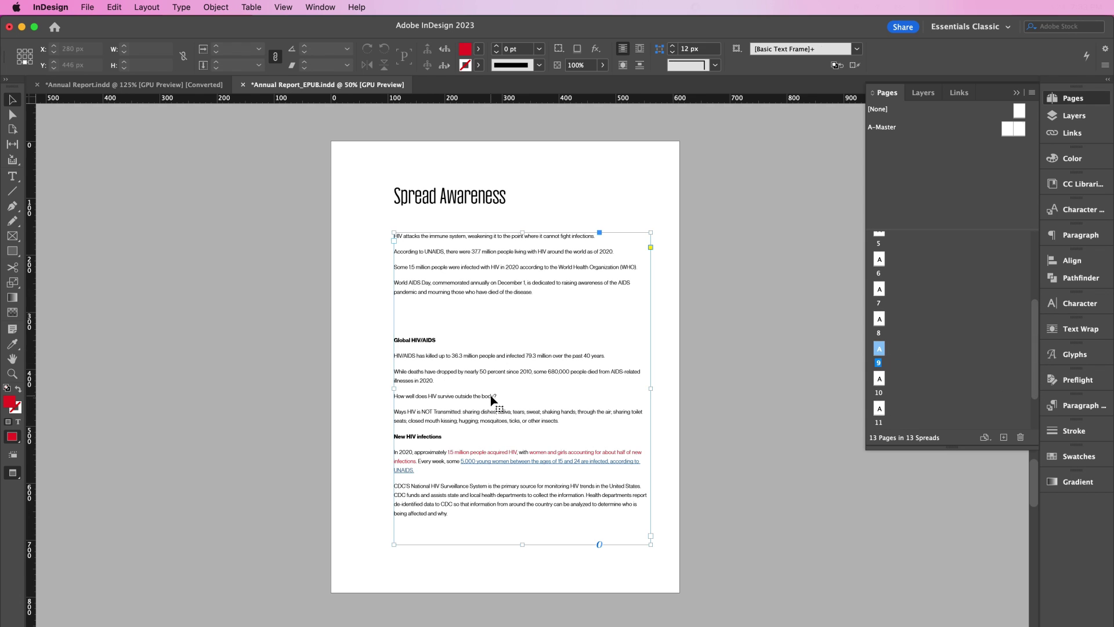
key(super+equal)
key(super+equal)
scroll(492, 401, up, 5)
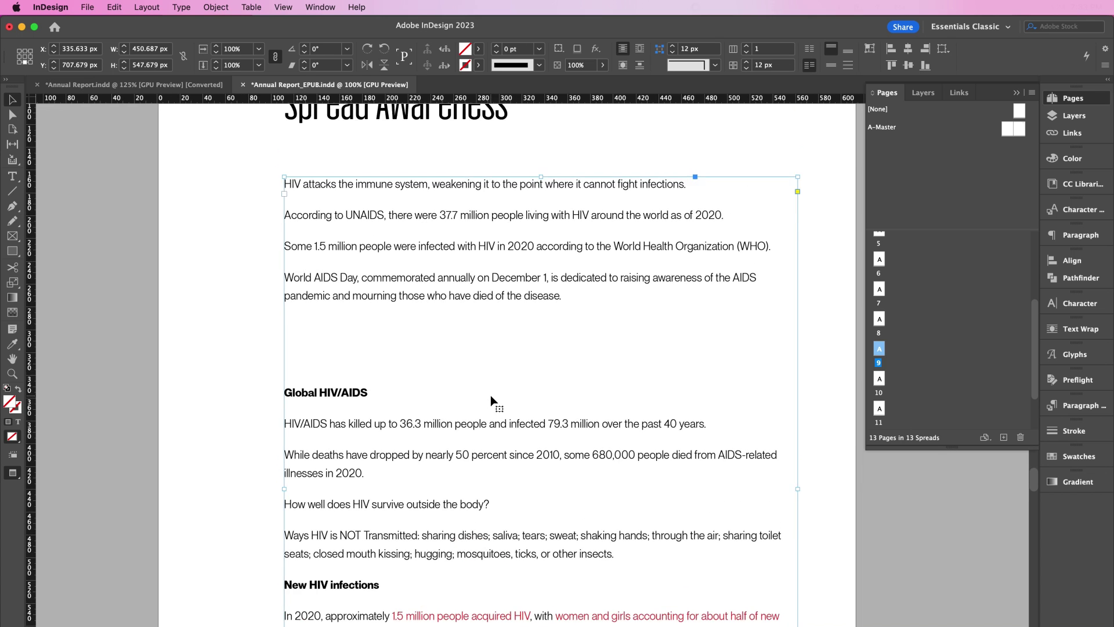
double_click(549, 357)
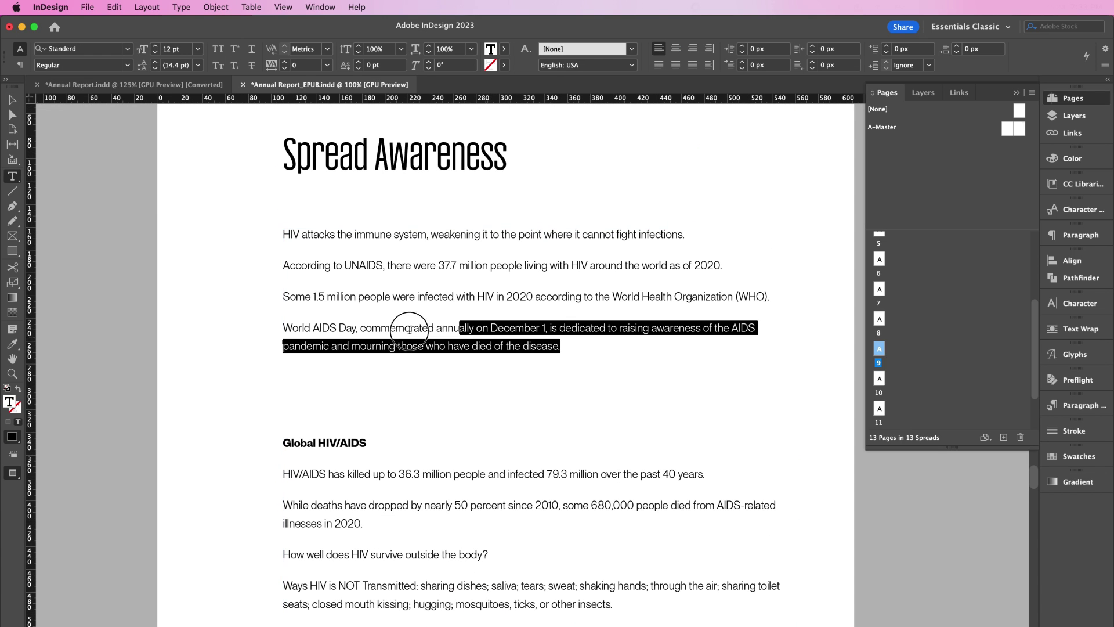
drag(409, 329, 283, 328)
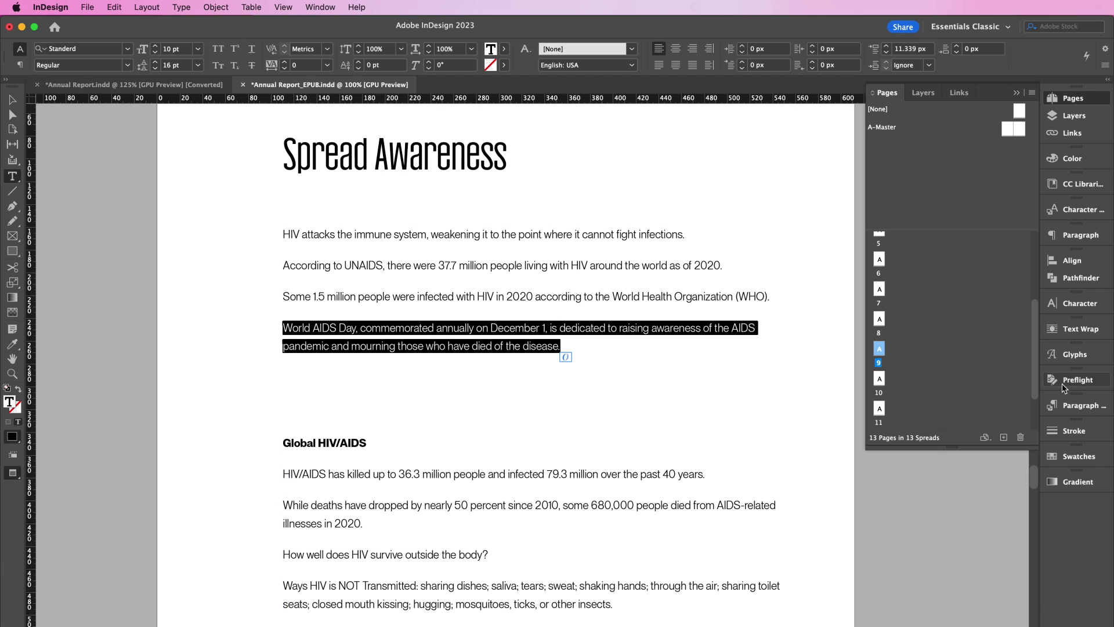
click(1079, 405)
click(1006, 514)
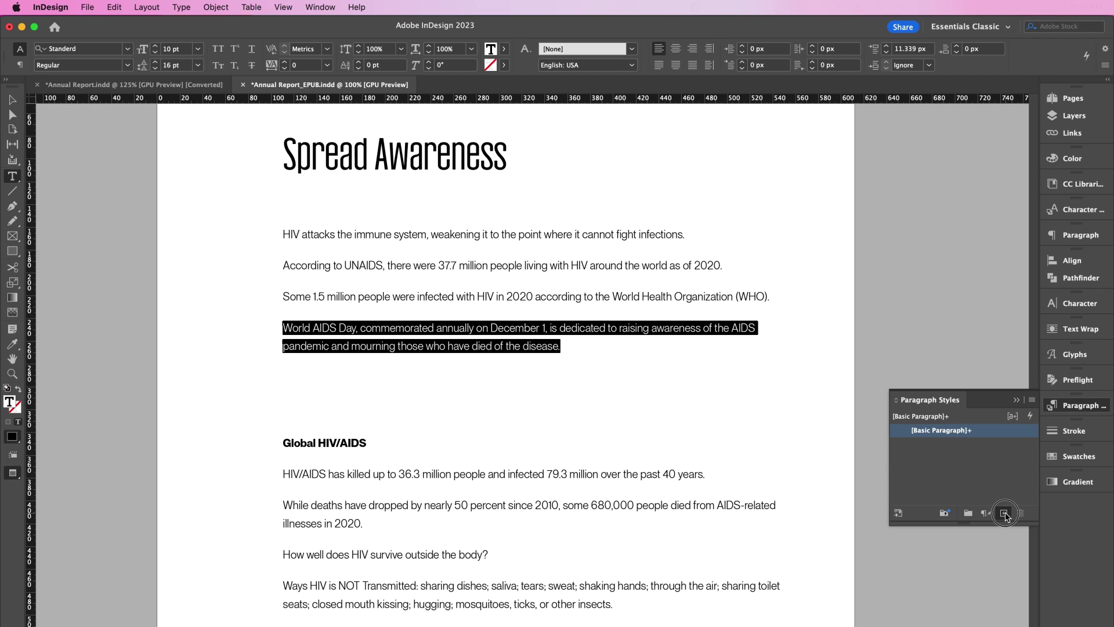
double_click(957, 446)
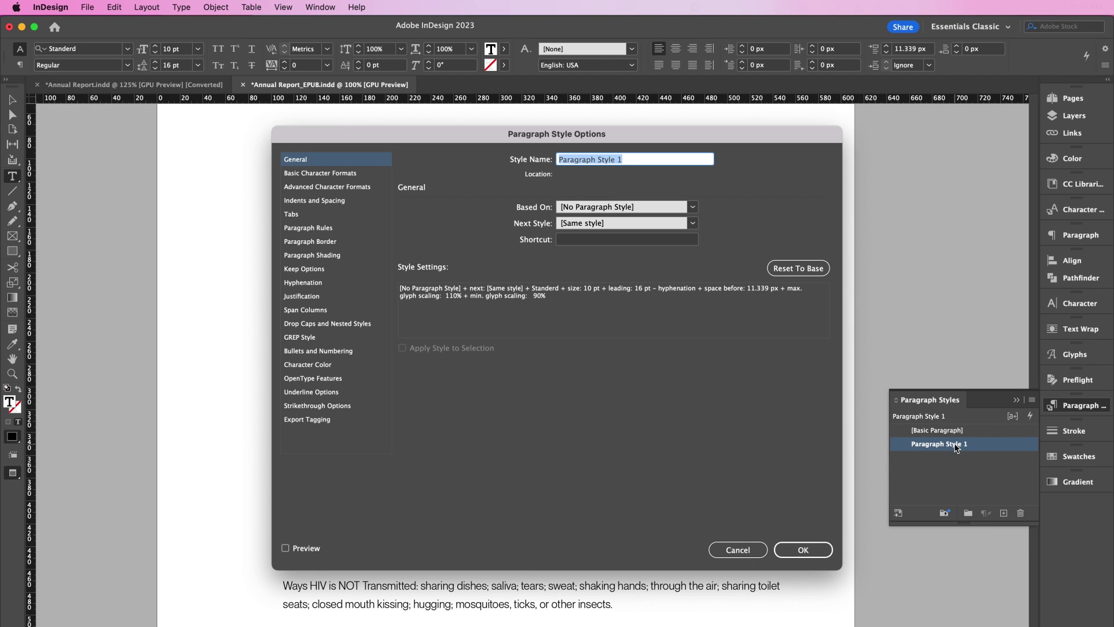
text(Body Text)
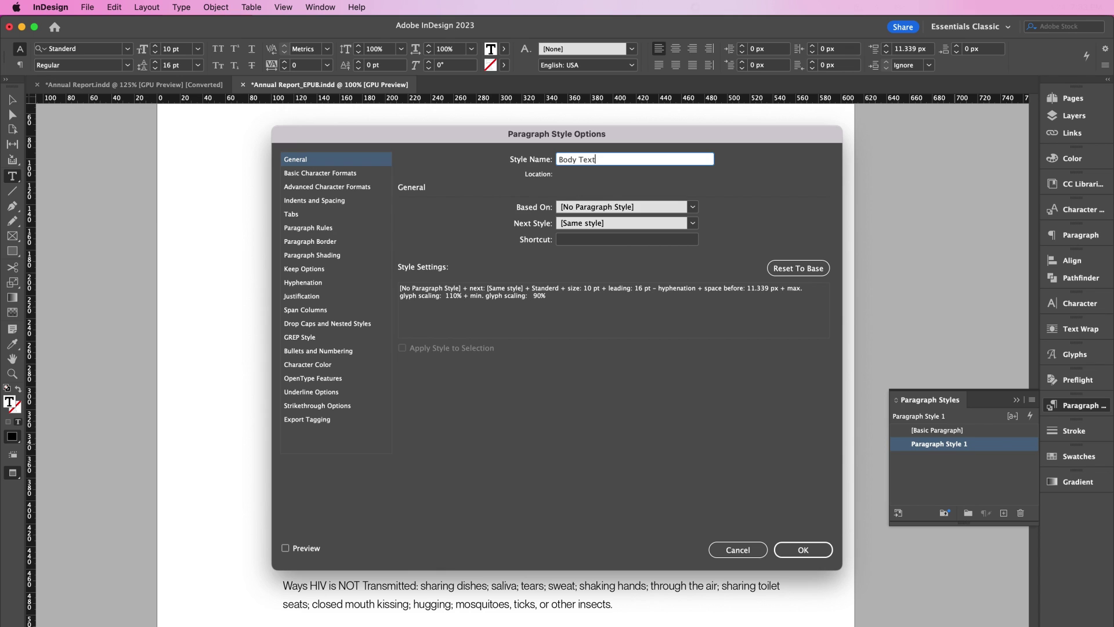
key(Return)
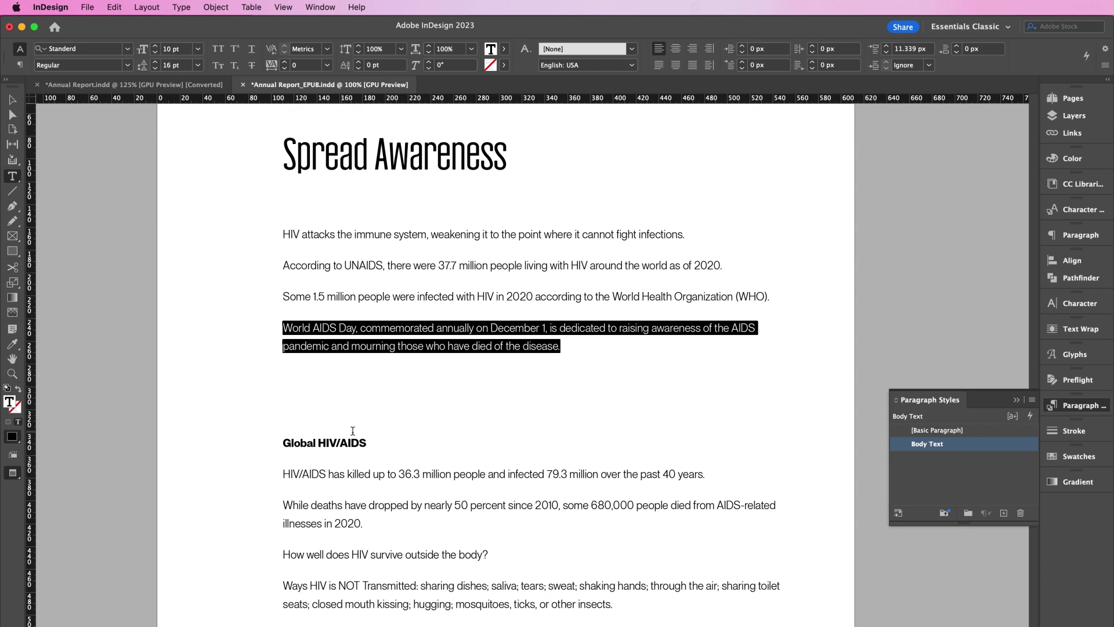
- Create a Subheader paragraph style from the Global HIV/AIDS subheading
drag(382, 445, 281, 445)
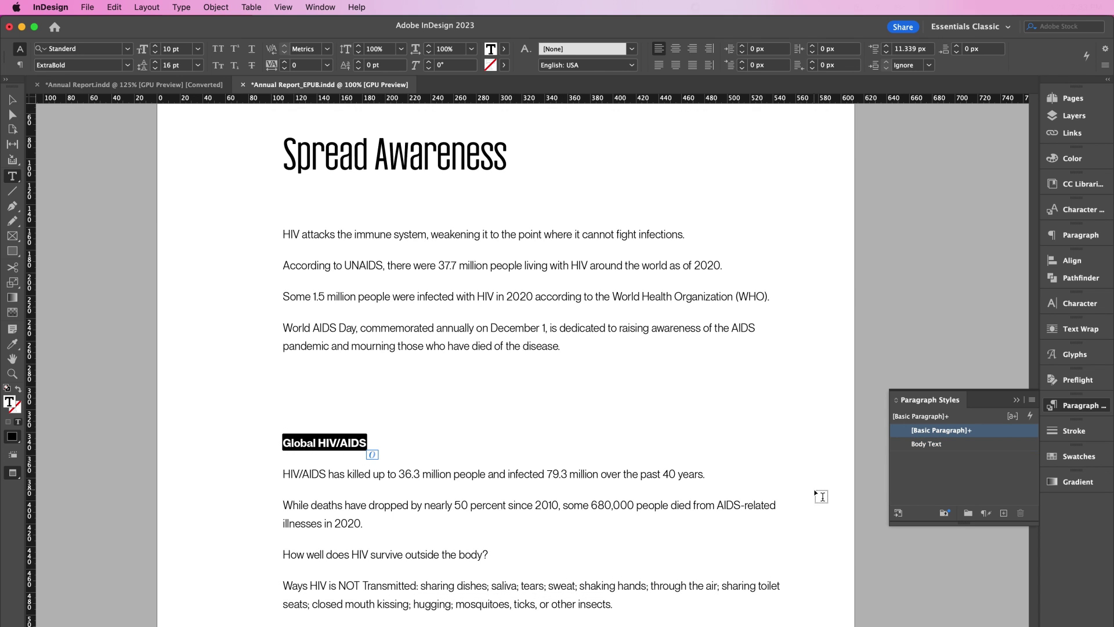
click(1003, 513)
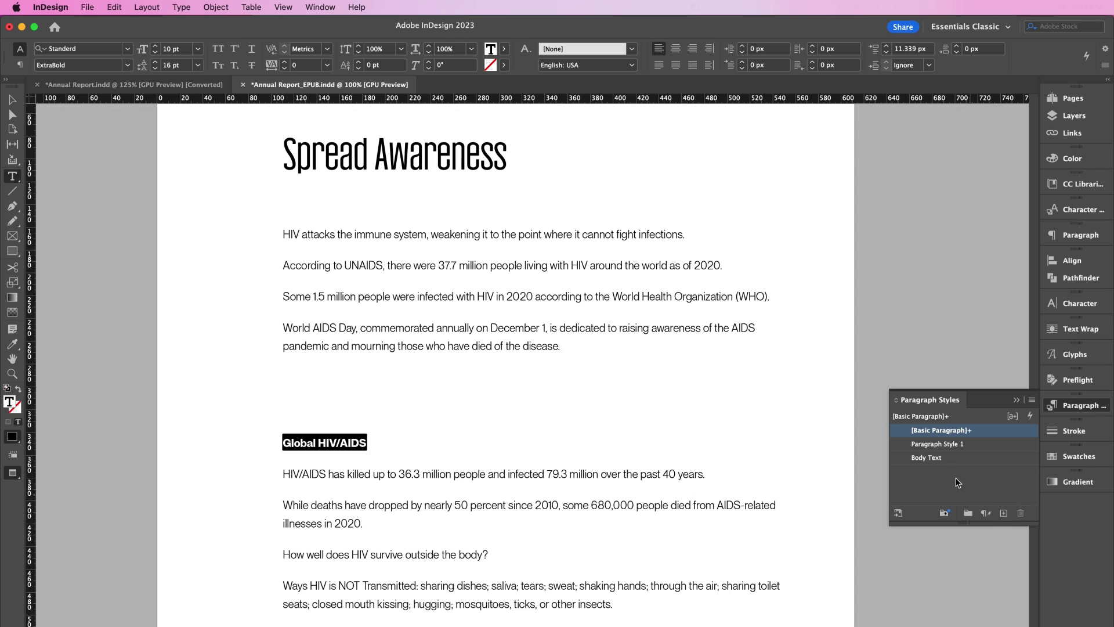
click(936, 446)
double_click(935, 445)
text(Subheader)
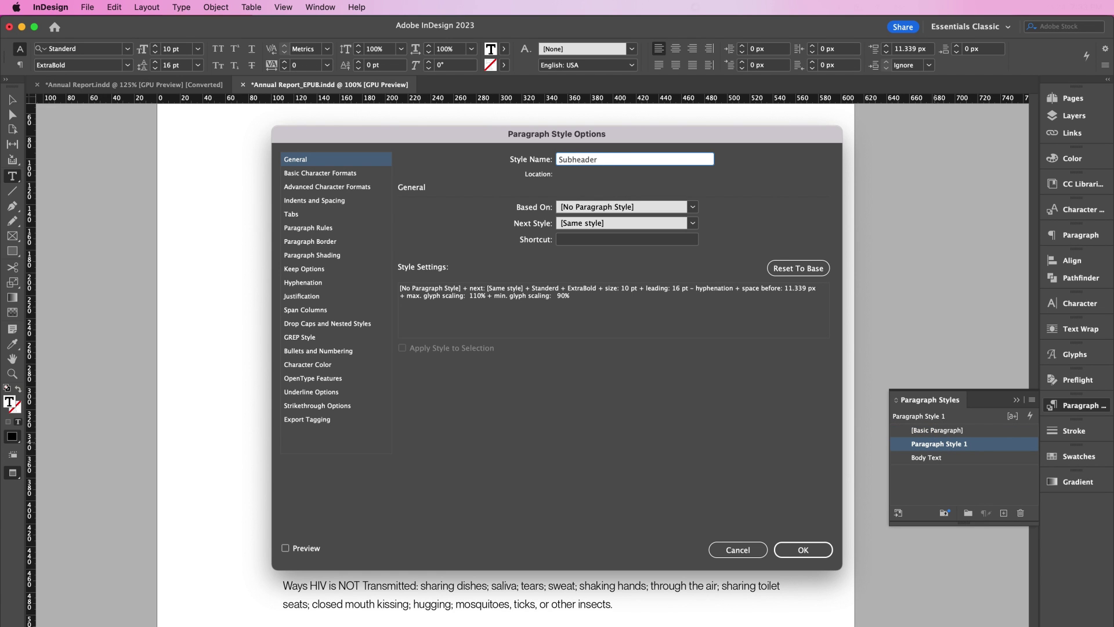
click(829, 550)
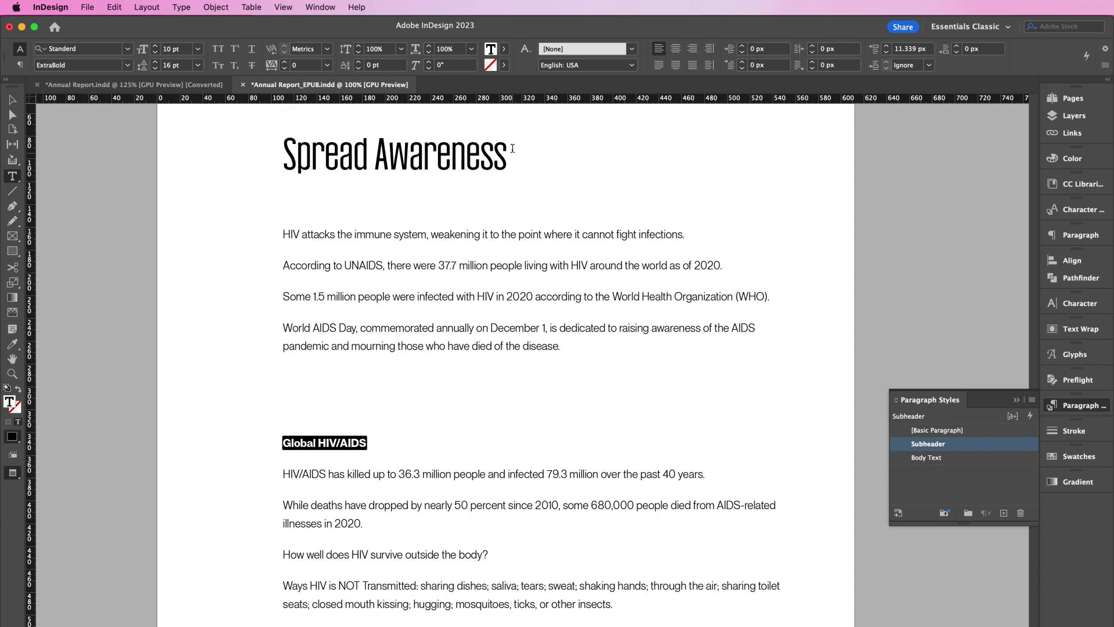
- Create a Header paragraph style from the Spread Awareness title
drag(509, 148, 273, 145)
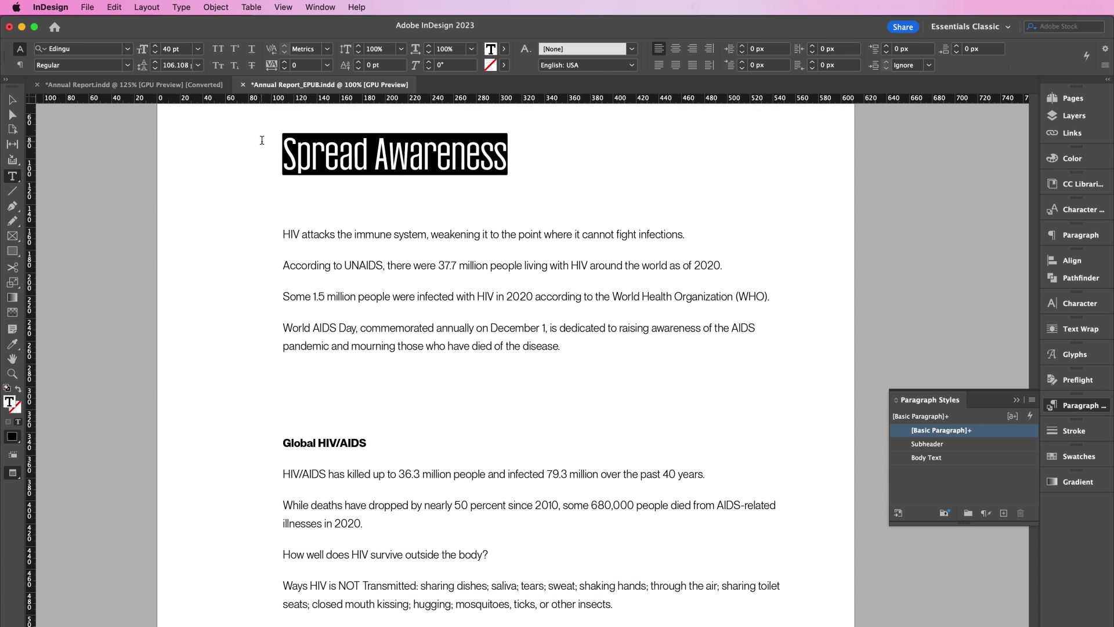
click(1004, 513)
double_click(931, 447)
text(Header)
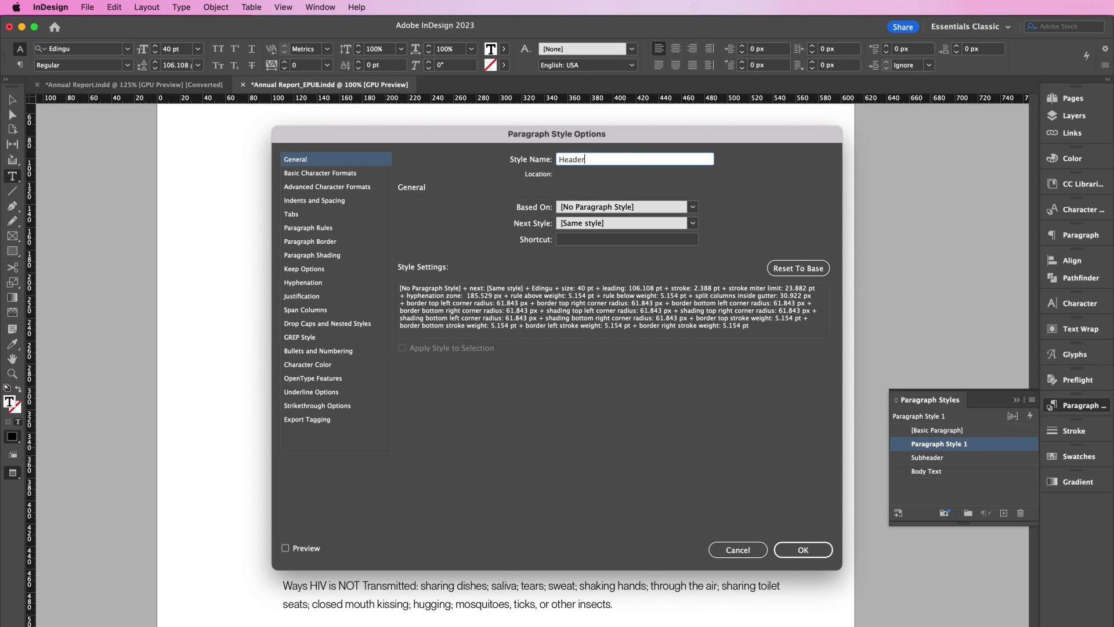
key(Return)
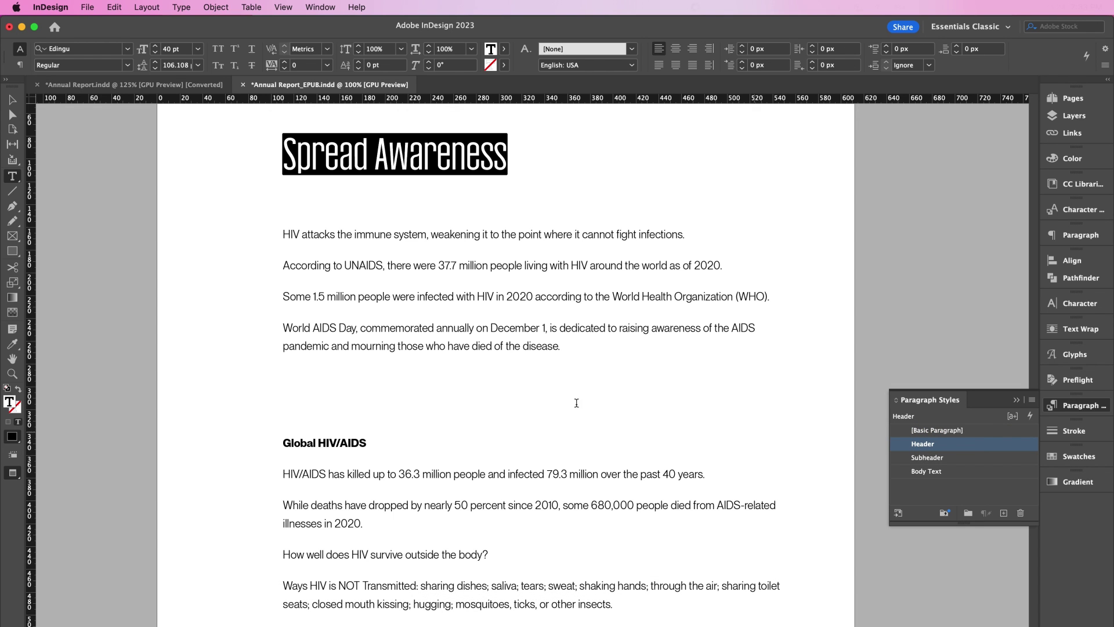
click(12, 101)
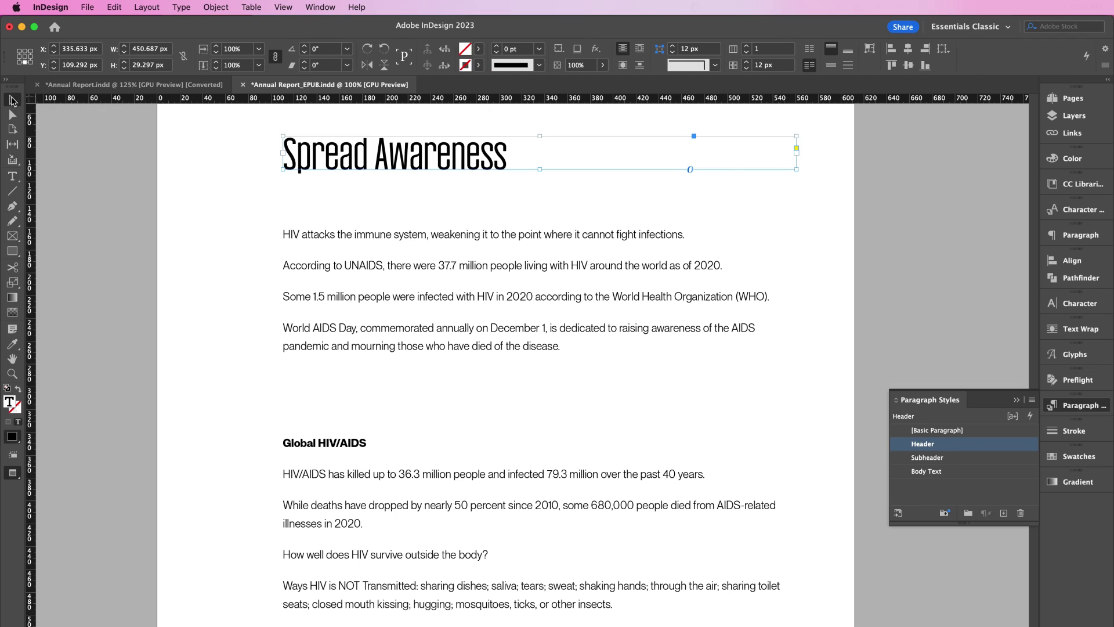
- Apply the Header style to the Over the Years title
click(245, 463)
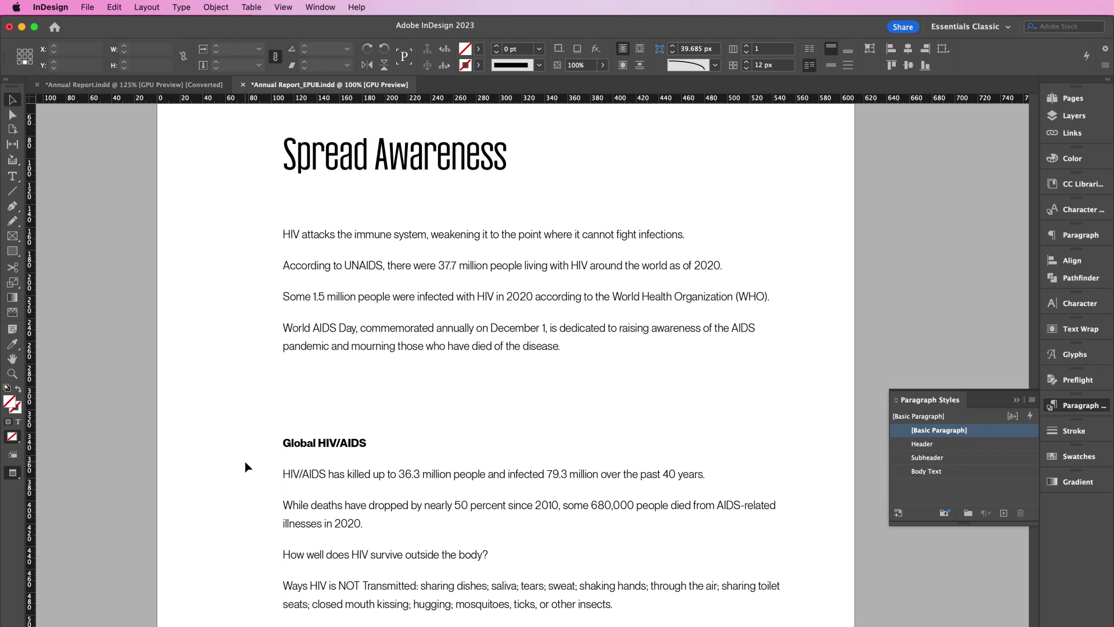
key(super+z)
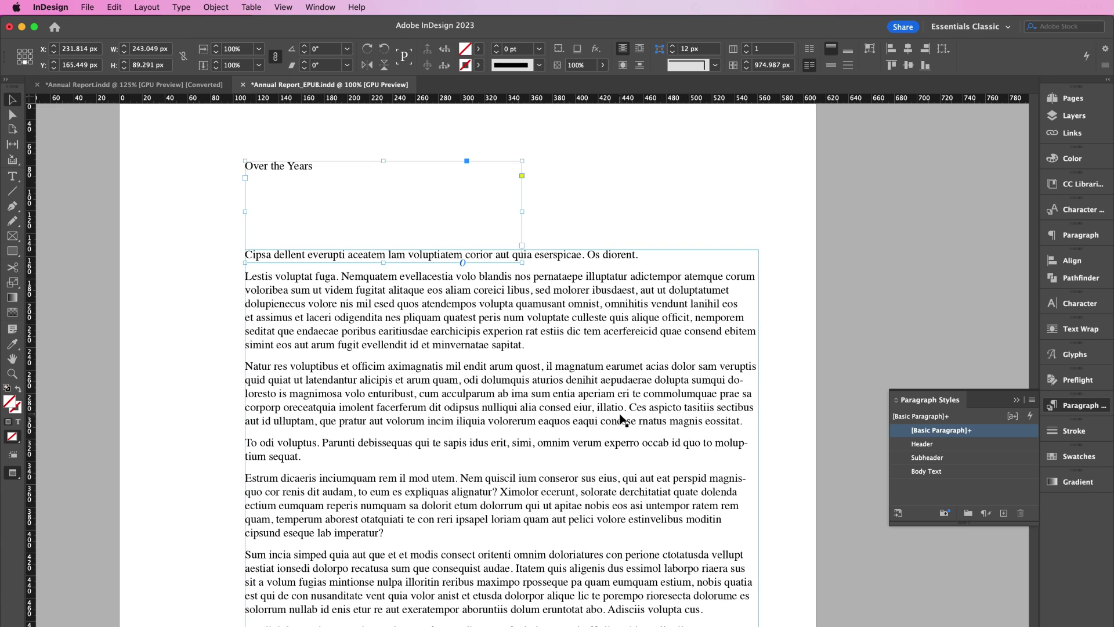
double_click(409, 221)
key(super+a)
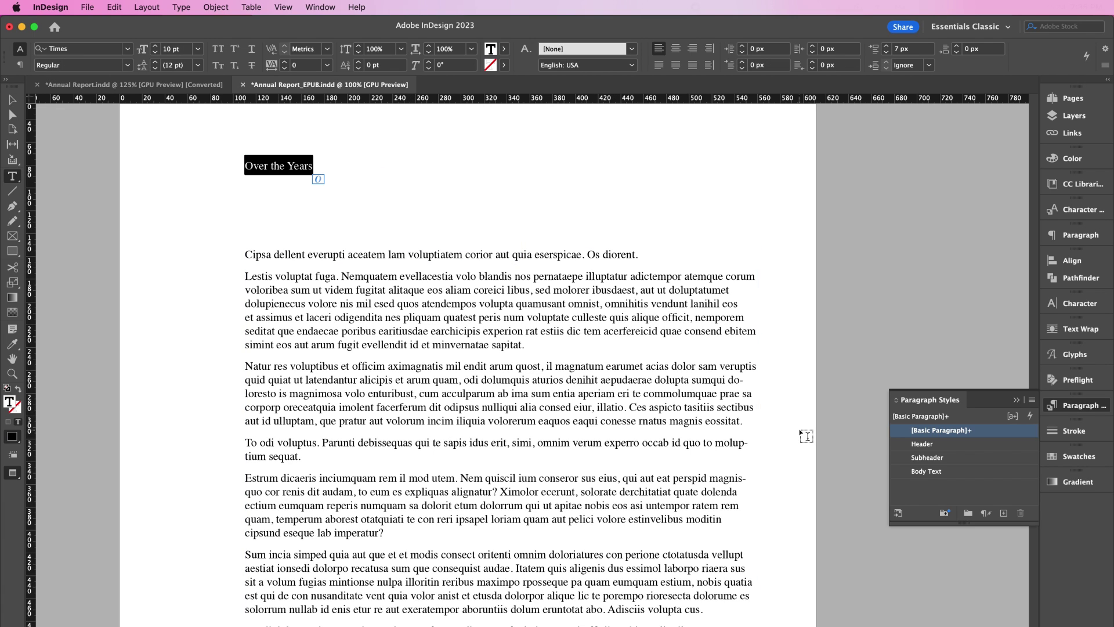
click(944, 446)
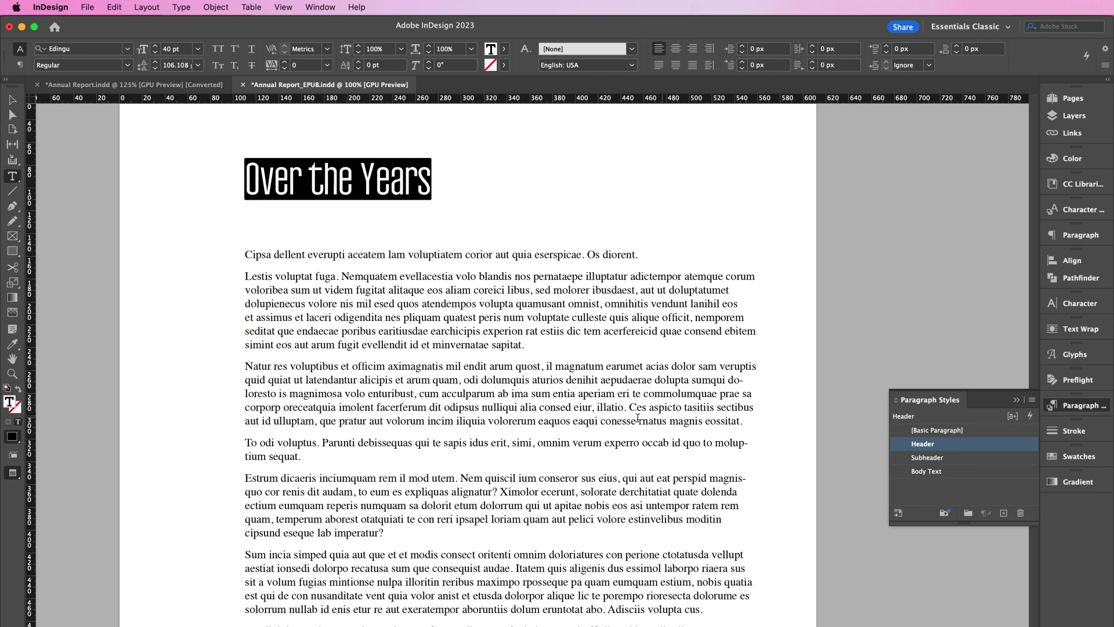
- Apply Body Text to the entire placeholder body story
click(621, 421)
key(super+a)
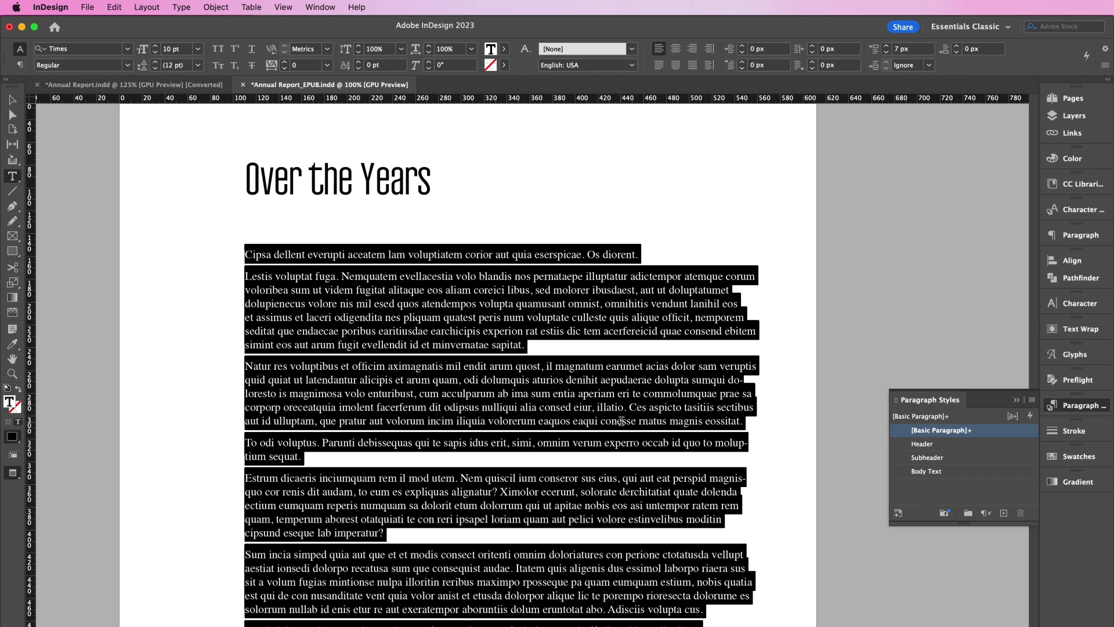
click(935, 471)
click(601, 411)
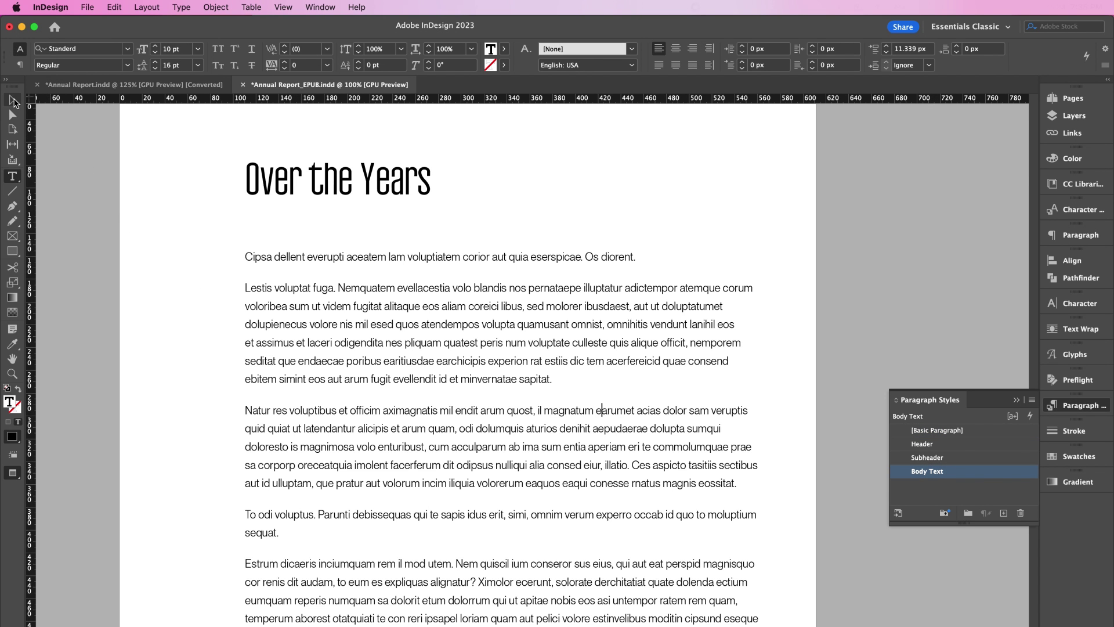
click(18, 105)
- Place the red-ribbon hands TIFF in a frame below the World AIDS Day paragraph
scroll(228, 365, down, 15)
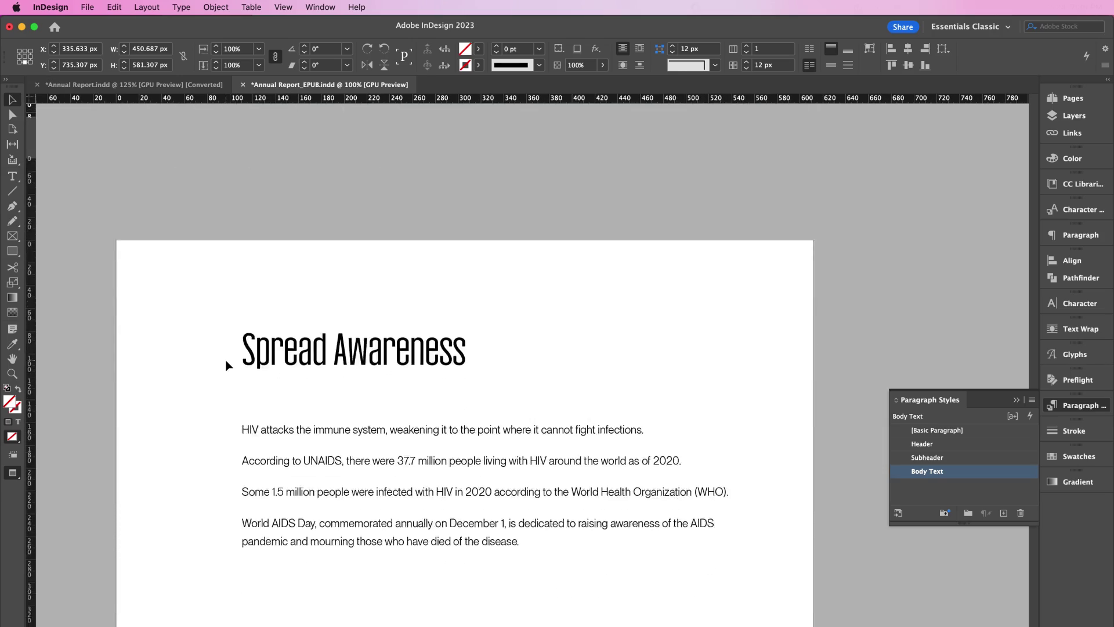
scroll(227, 367, down, 5)
scroll(228, 366, up, 2)
click(146, 327)
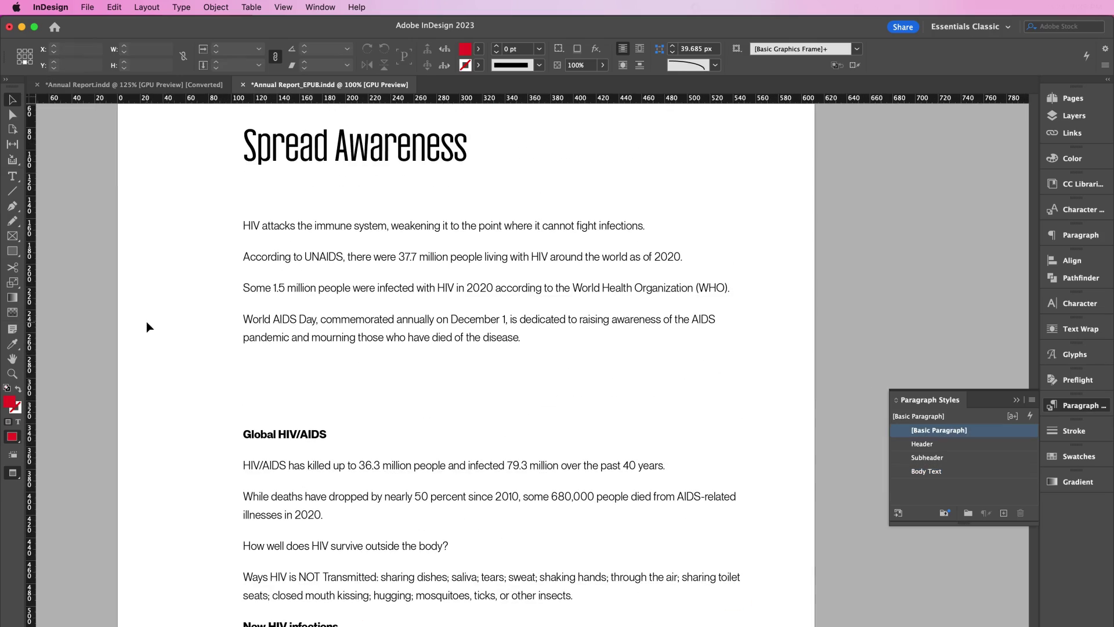
click(87, 7)
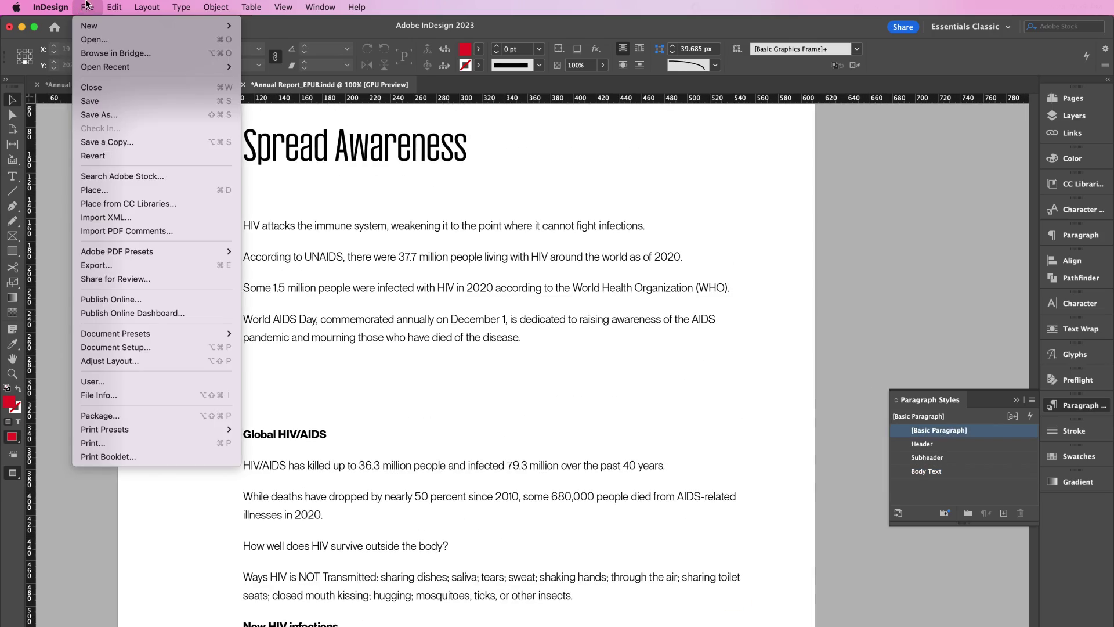
click(112, 190)
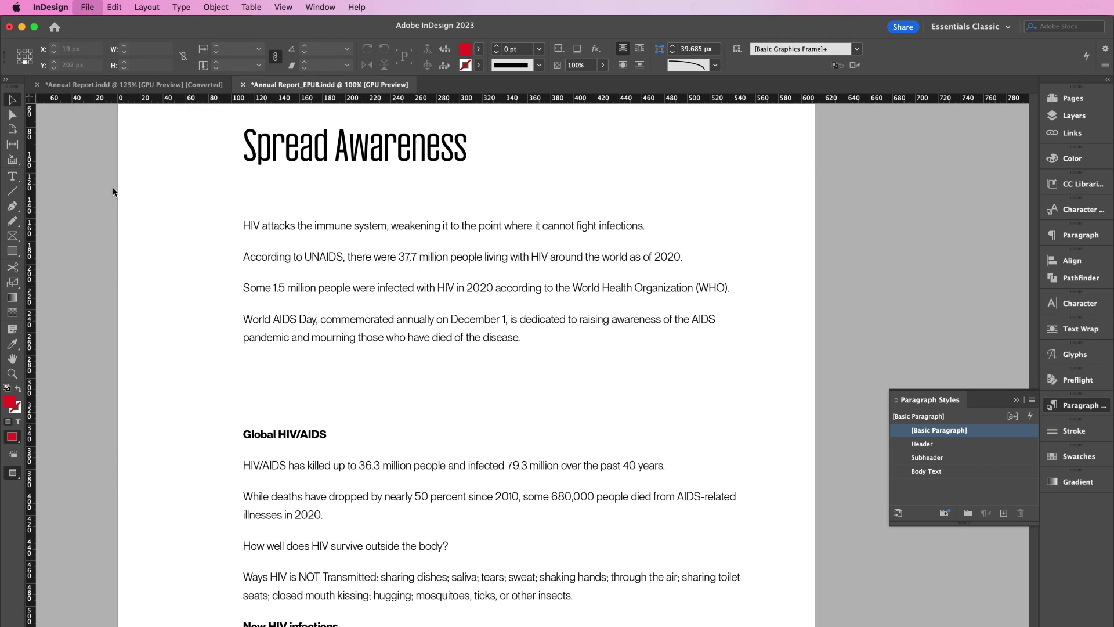
click(420, 185)
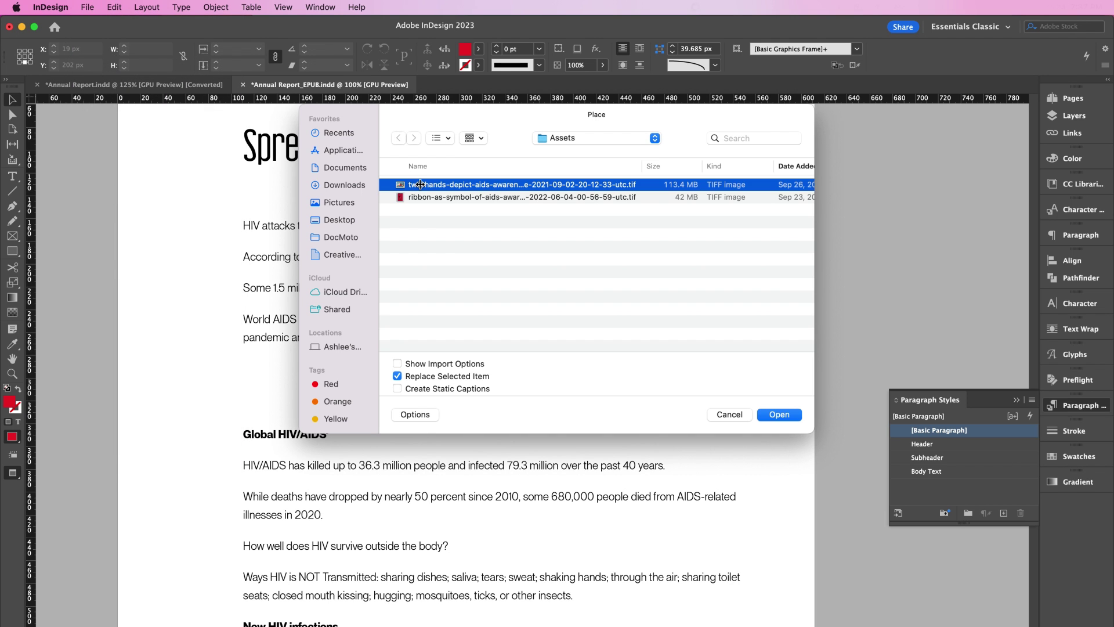
double_click(421, 185)
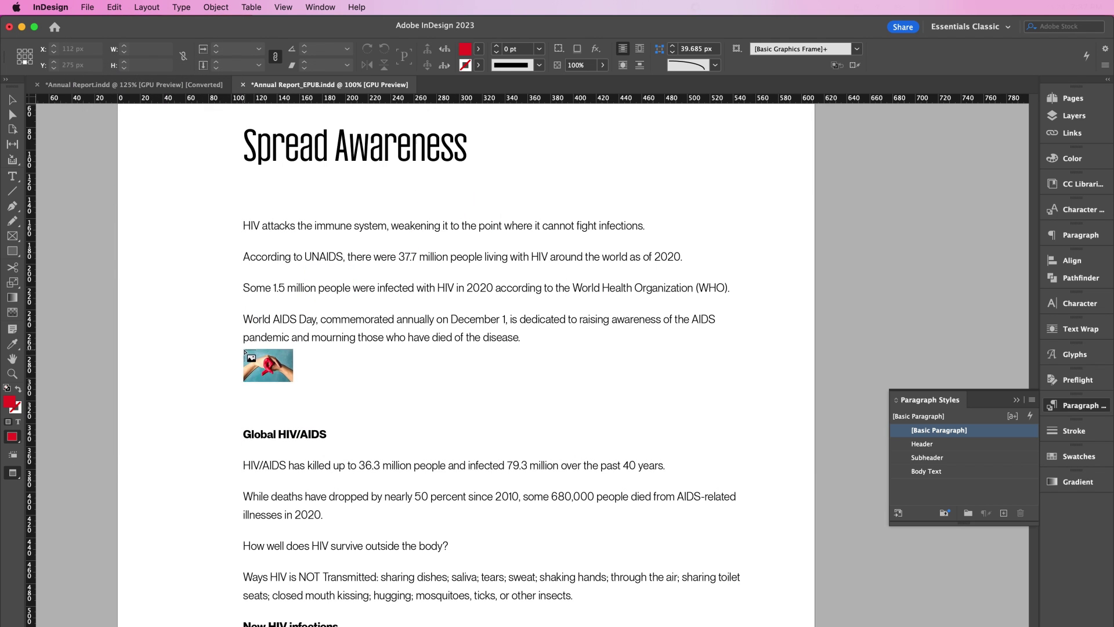
drag(243, 349, 416, 423)
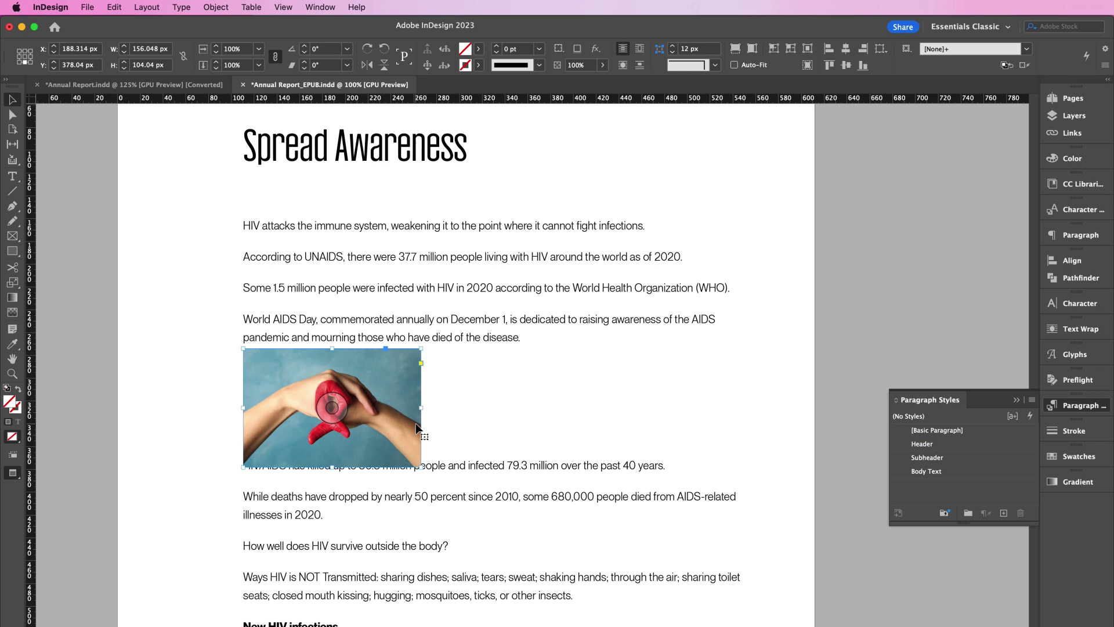
- Anchor the photo inline in the empty line and fit the frame to reveal overset text
key(super+z)
double_click(305, 387)
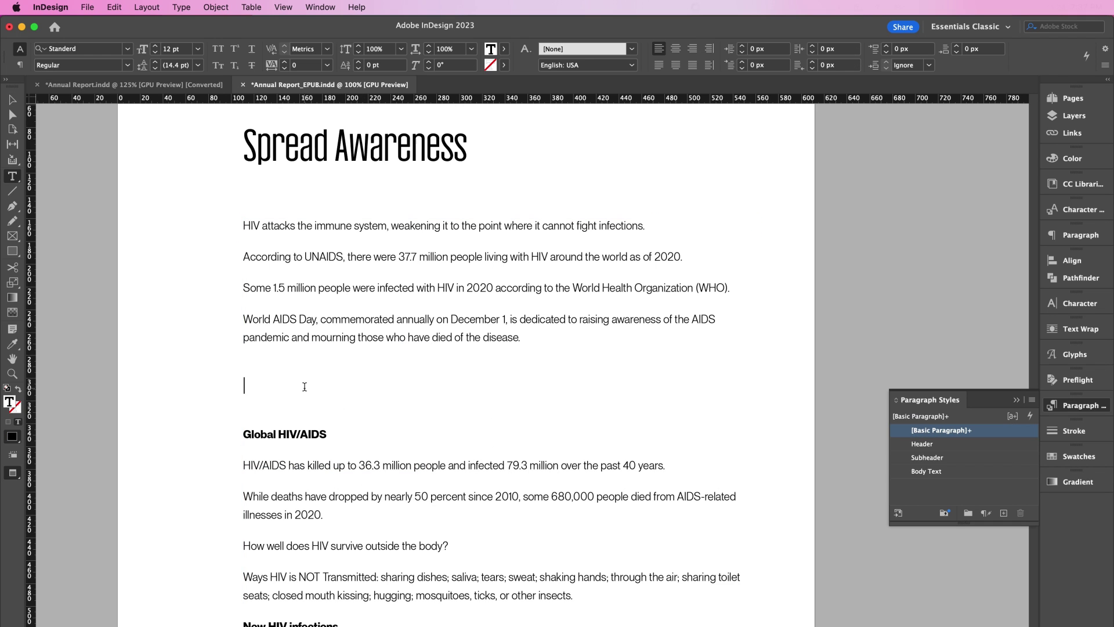
key(super+v)
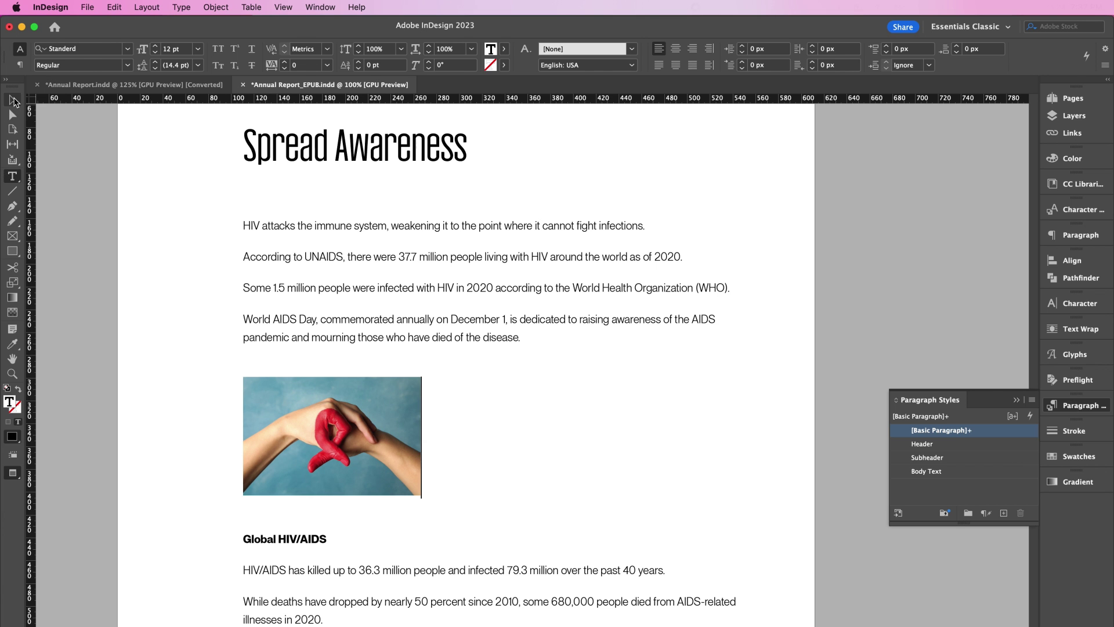
click(14, 101)
scroll(211, 443, down, 10)
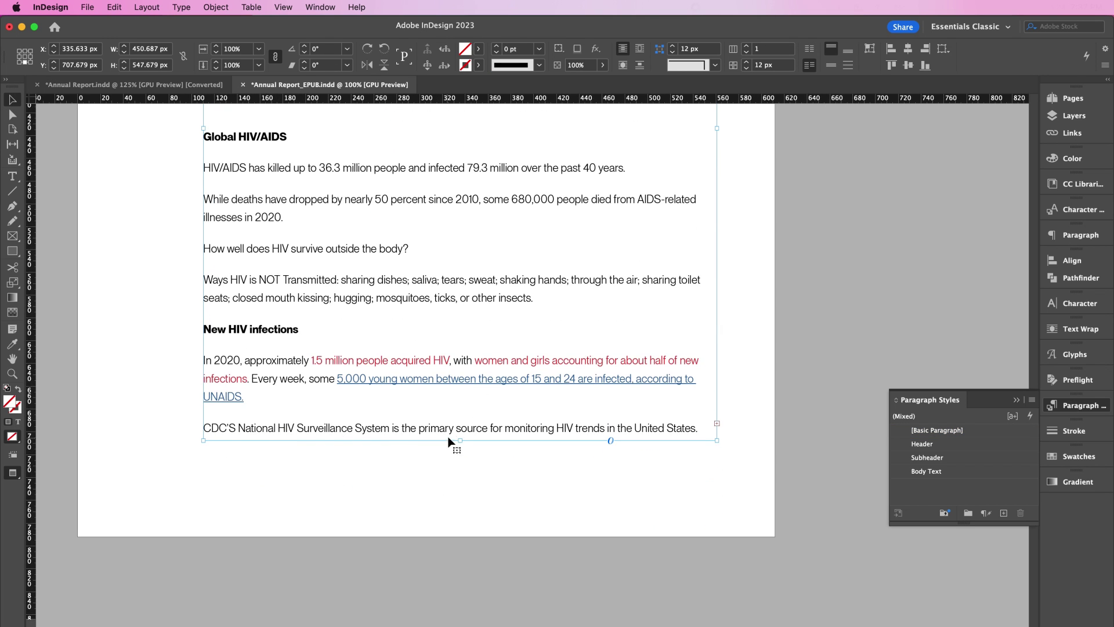
double_click(461, 441)
scroll(462, 446, up, 6)
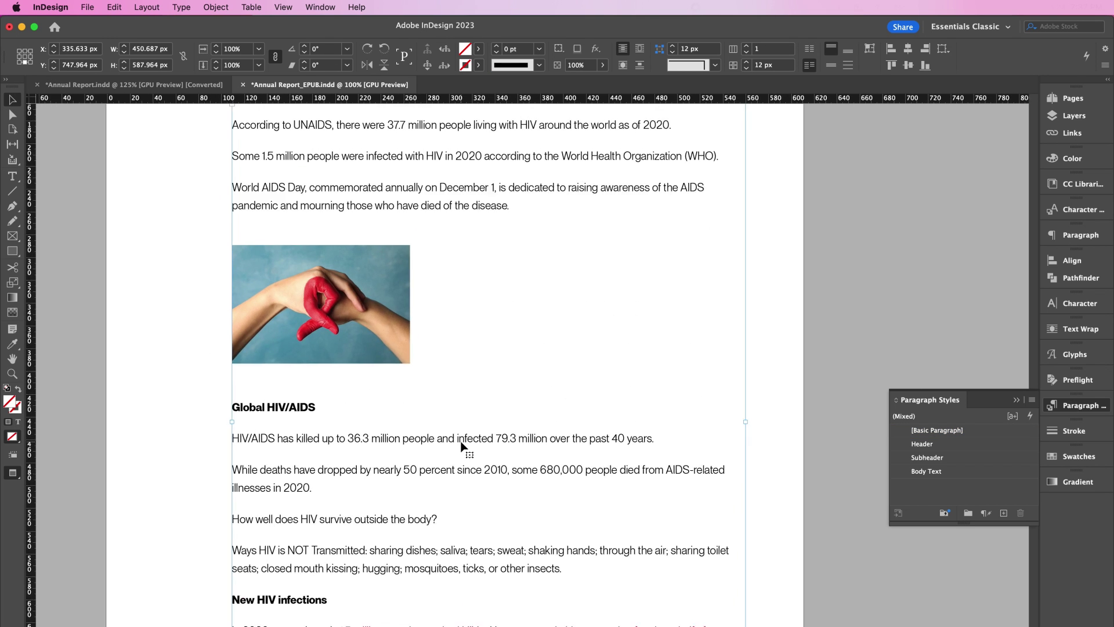
click(209, 389)
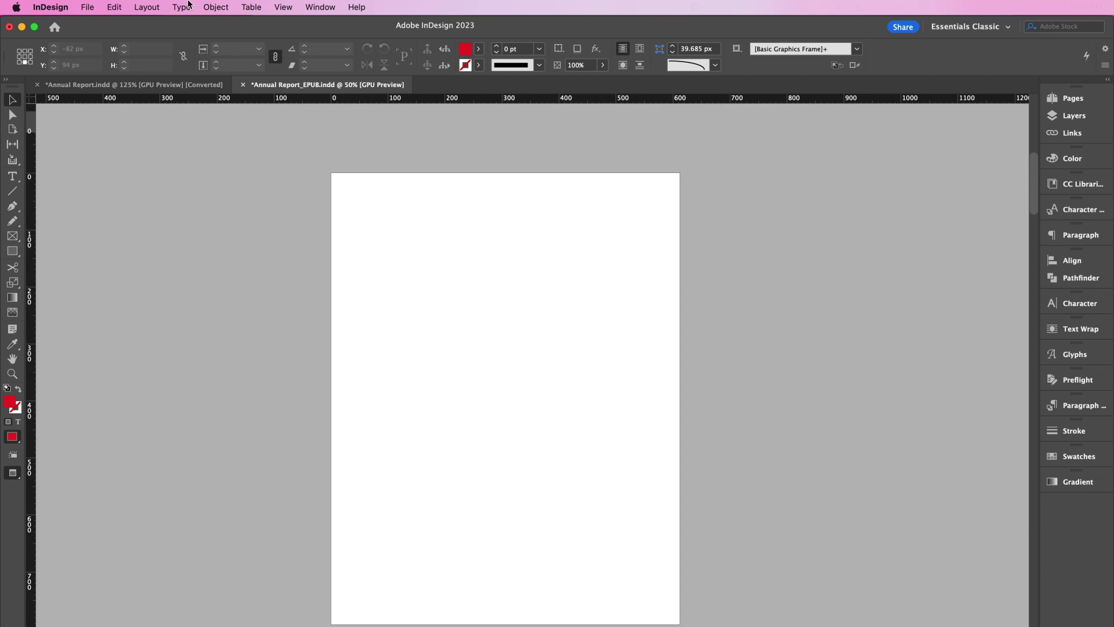
- Set up the Contents table of contents: Header title style, Header paragraphs only, Body Text entries
click(147, 7)
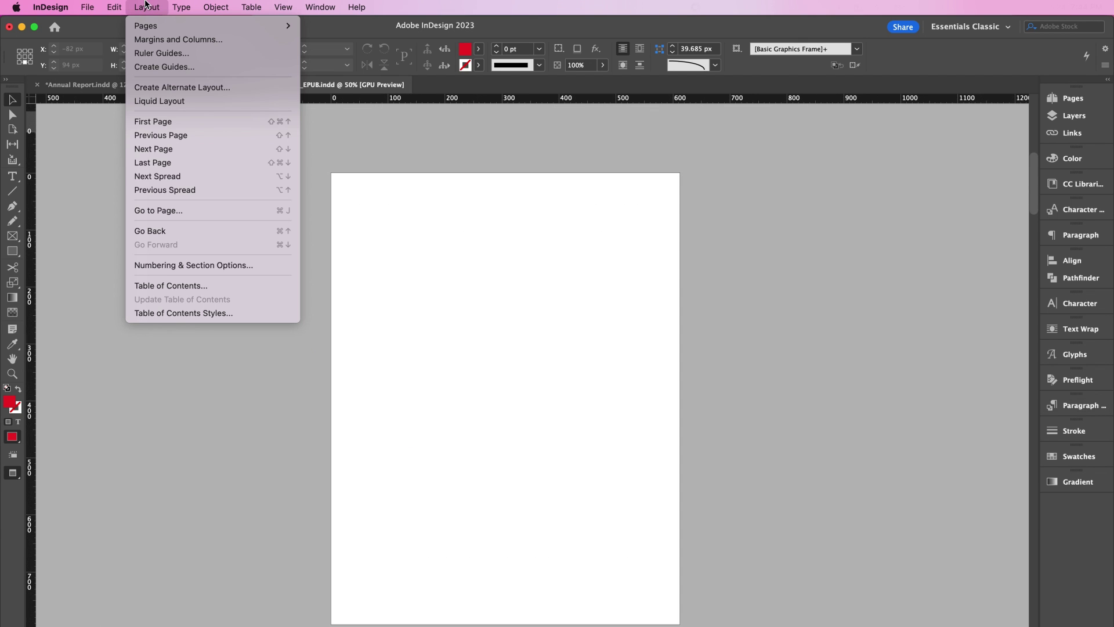
click(184, 286)
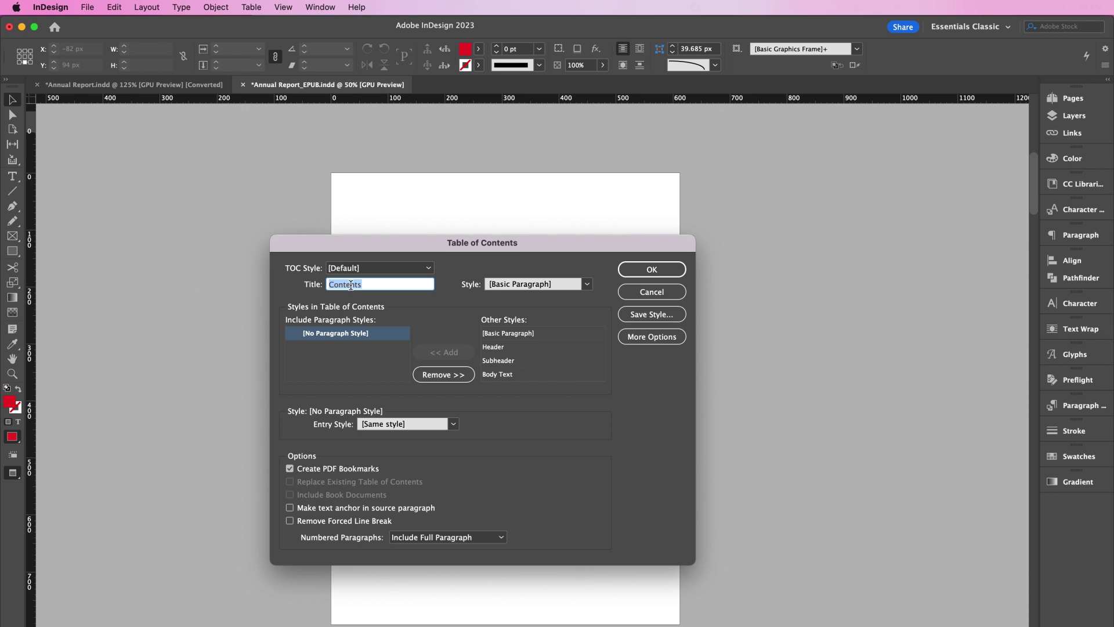
click(521, 285)
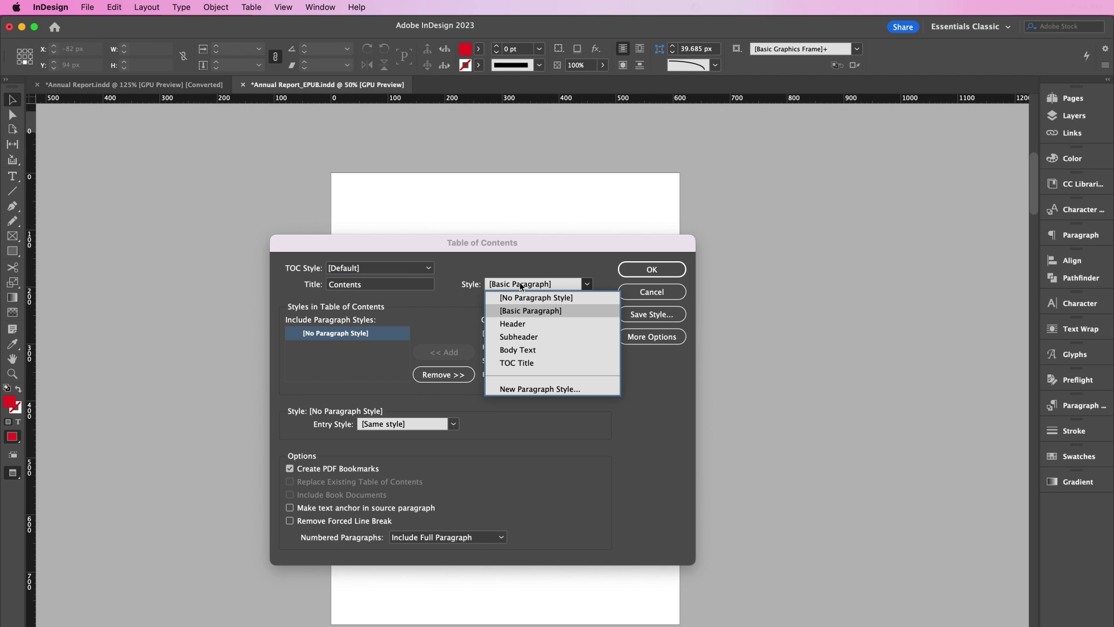
click(527, 324)
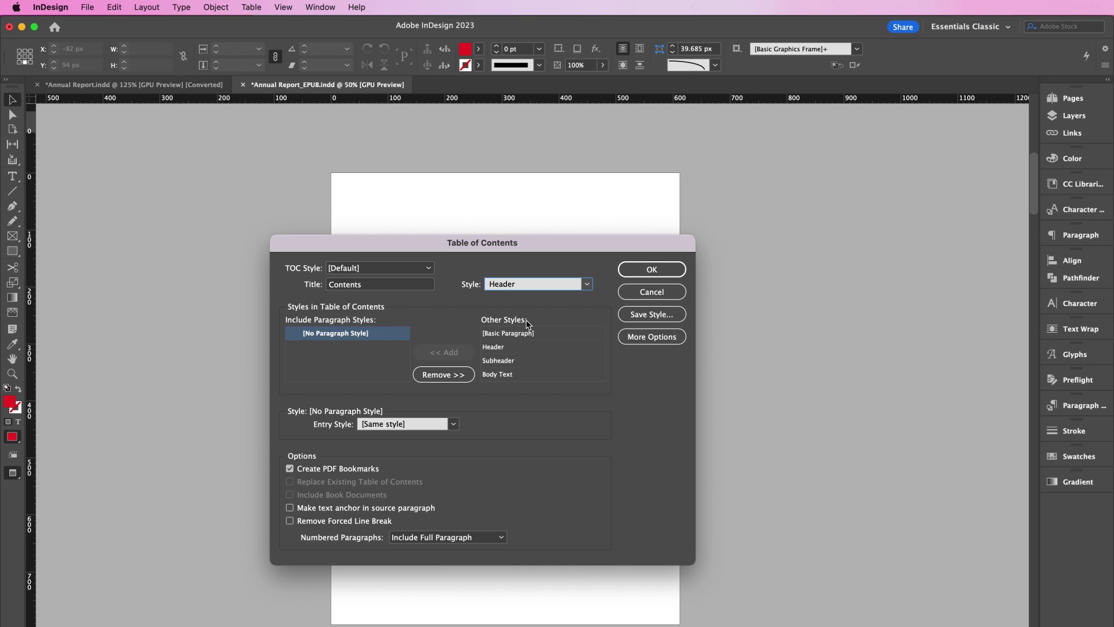
click(490, 348)
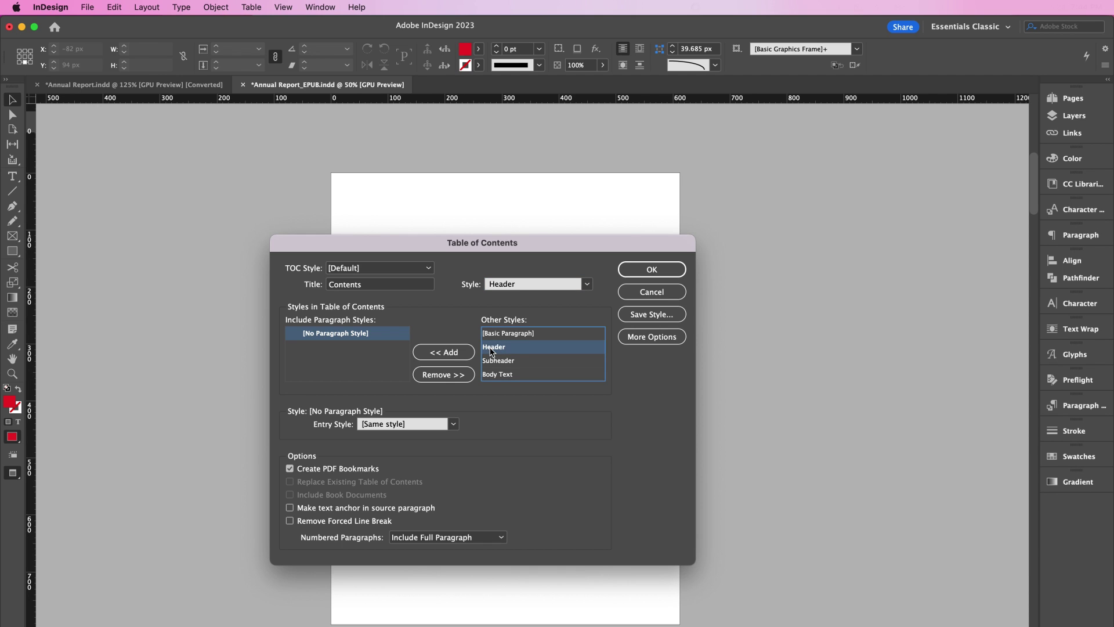
click(453, 355)
click(385, 338)
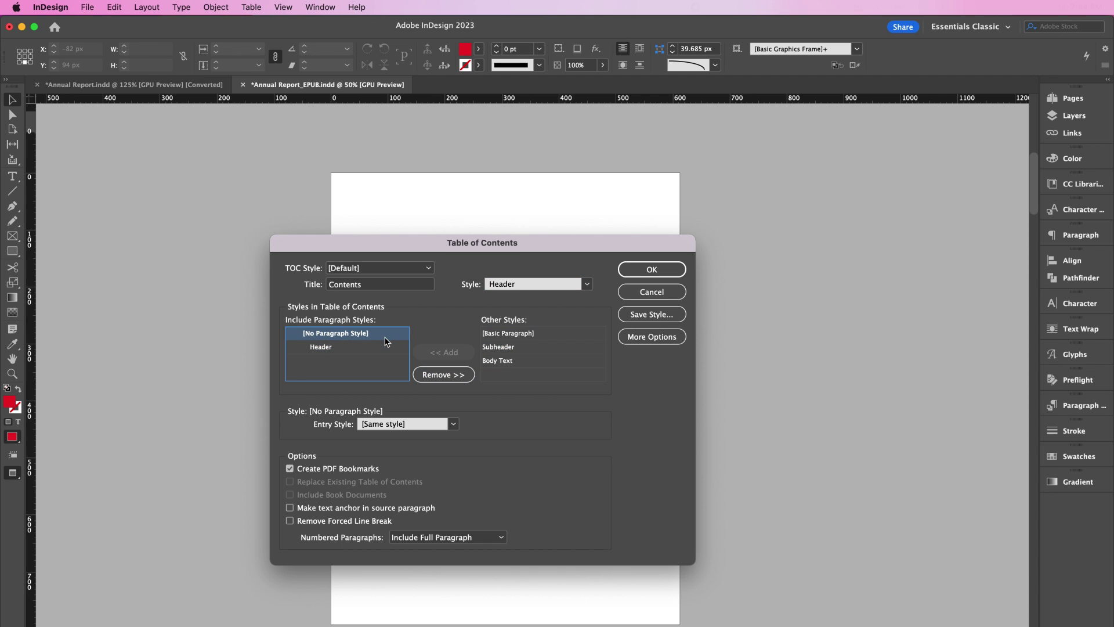
click(445, 377)
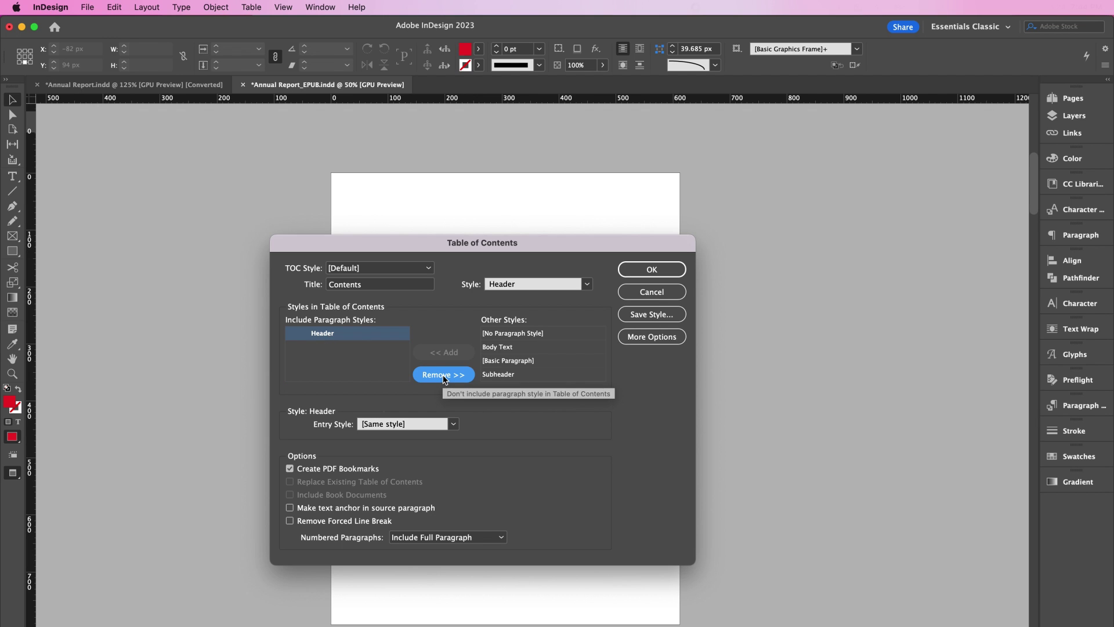
click(454, 426)
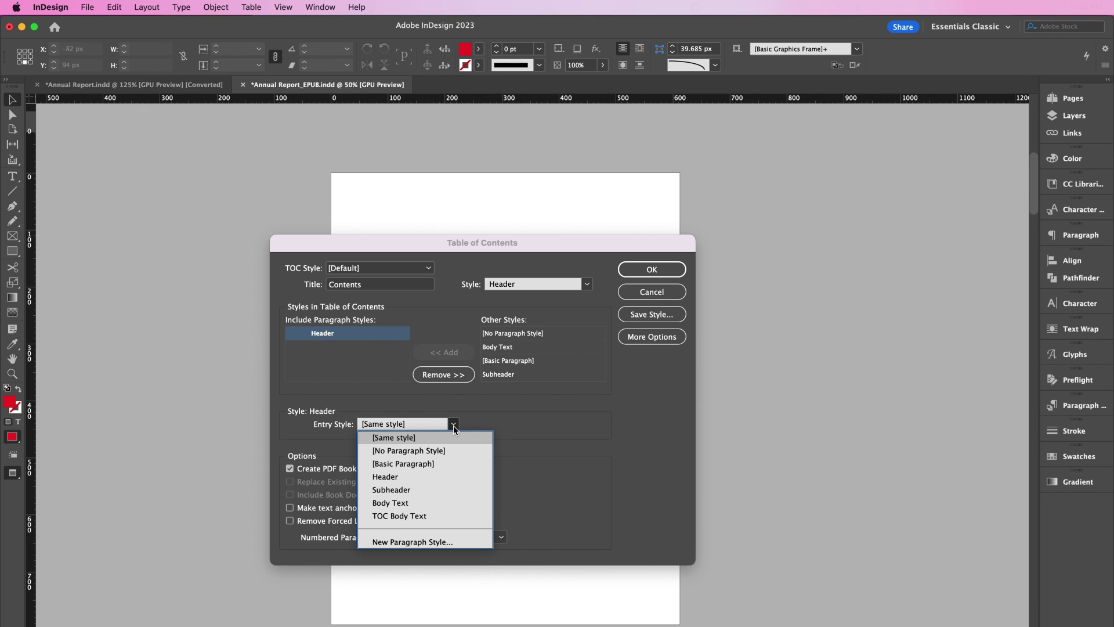
click(458, 501)
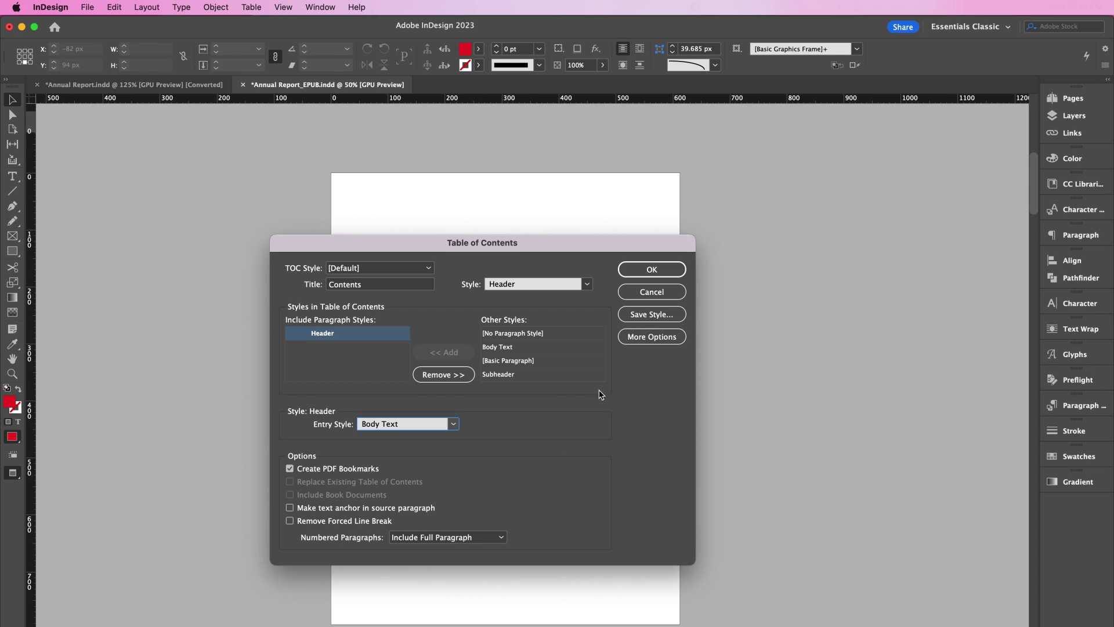
click(636, 271)
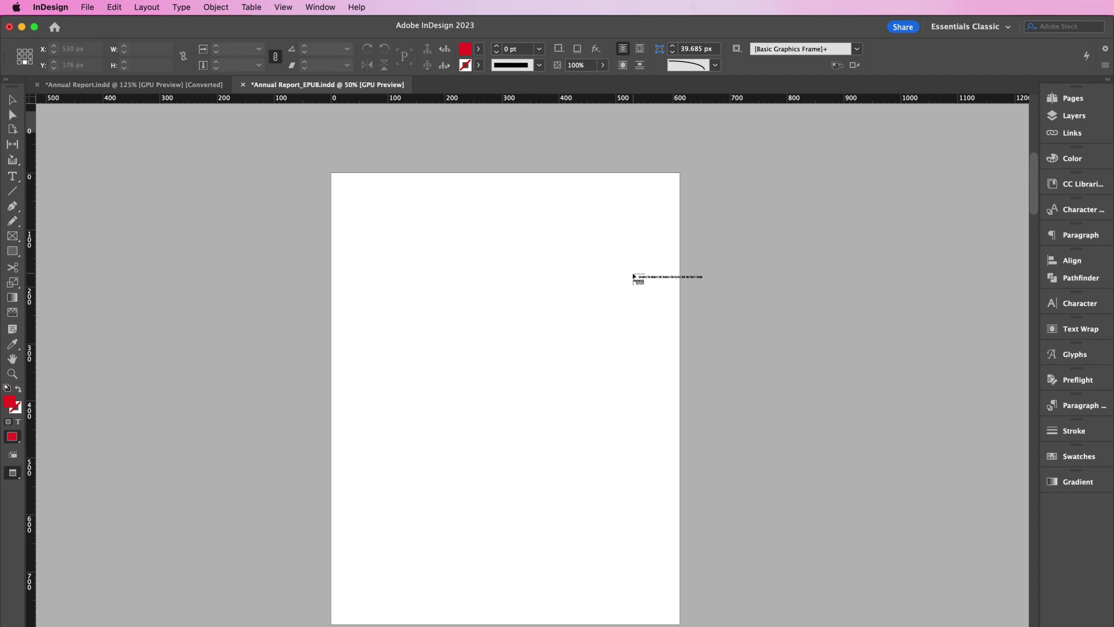
- Place the Contents list on the blank page and tab-align the page numbers 7, 5 and 4
click(390, 277)
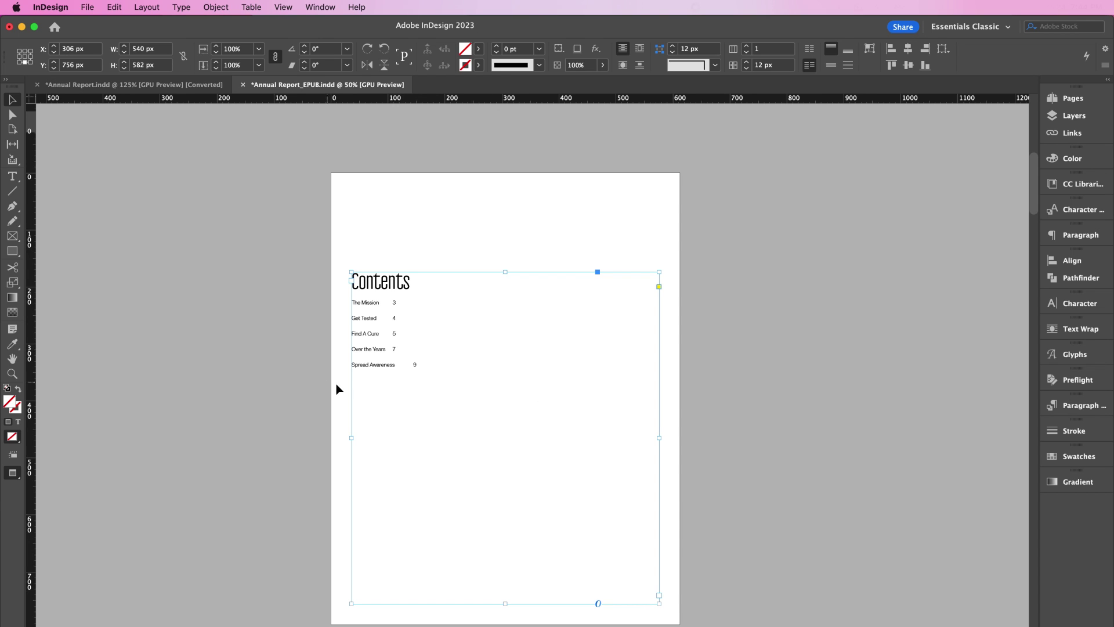
double_click(390, 351)
key(Tab)
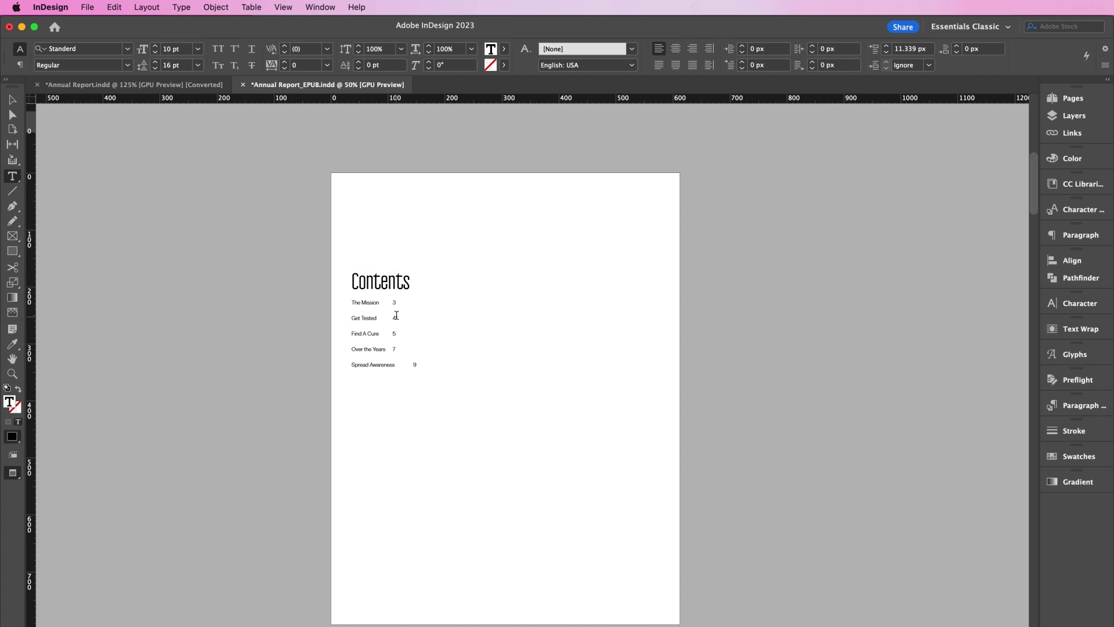
click(386, 334)
key(Tab)
click(388, 319)
key(Tab)
- Fit the Contents frame to its text and move it toward the page centre
click(15, 101)
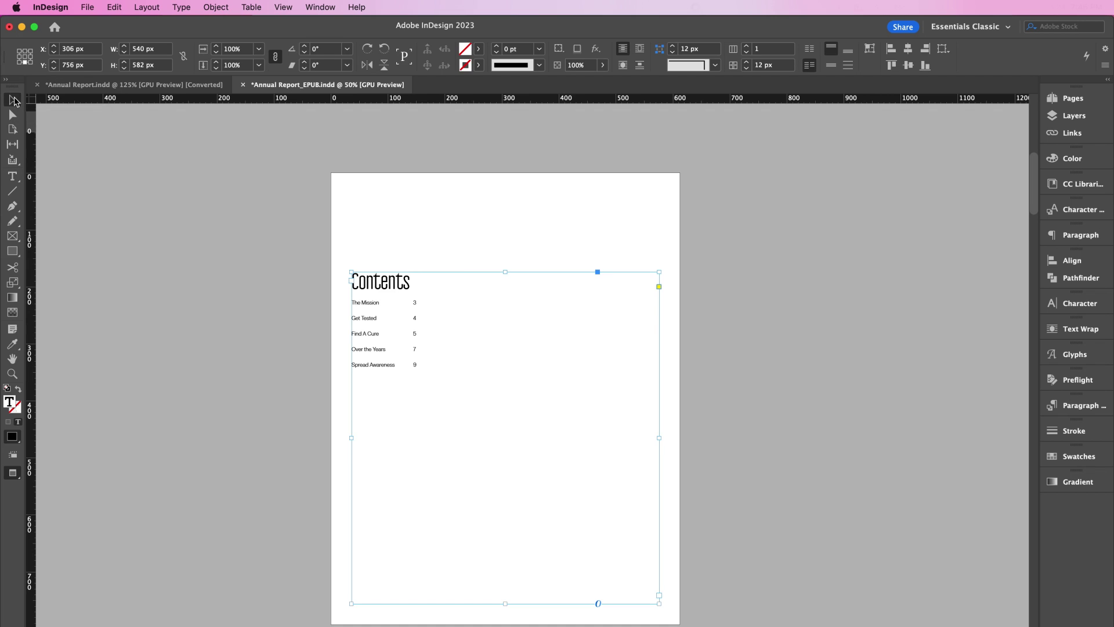
double_click(660, 603)
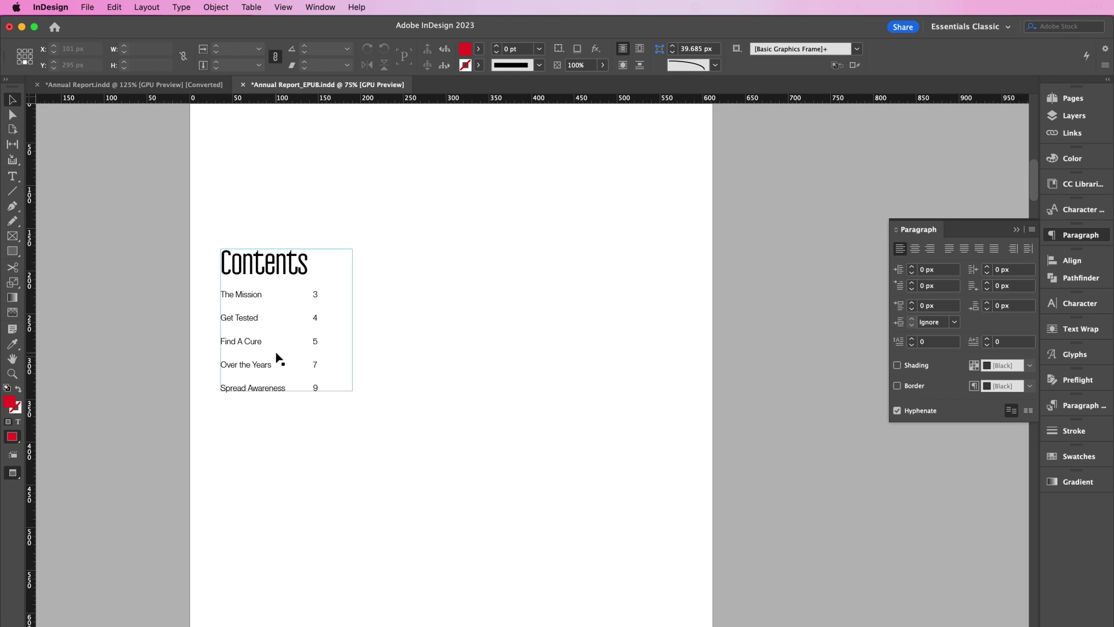
drag(278, 356, 441, 358)
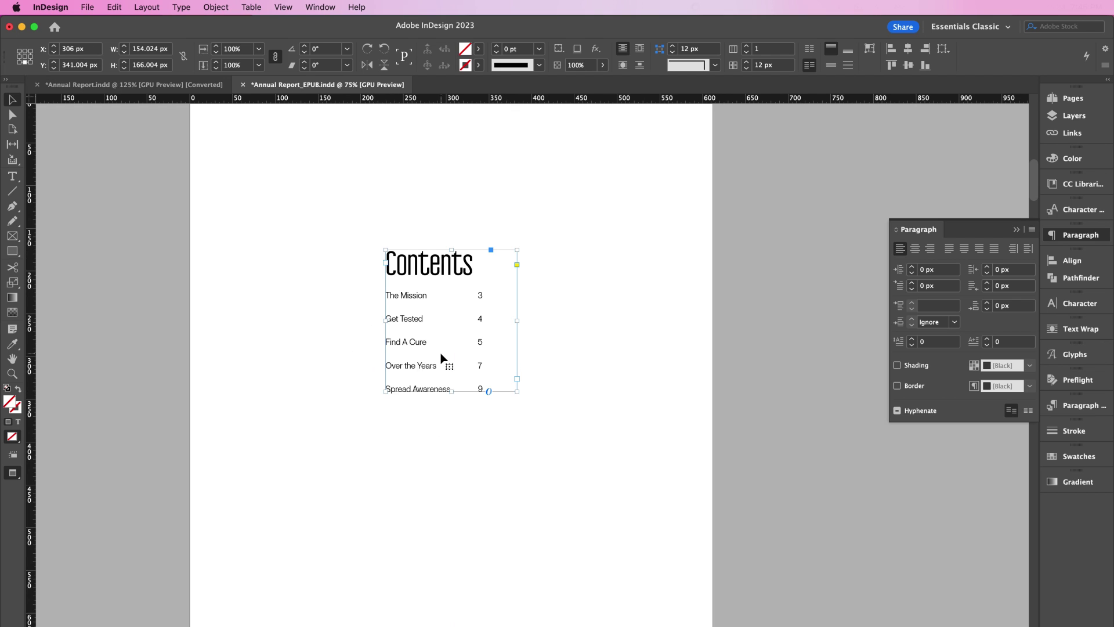
click(467, 455)
- Update the table of contents from the Layout menu
click(440, 279)
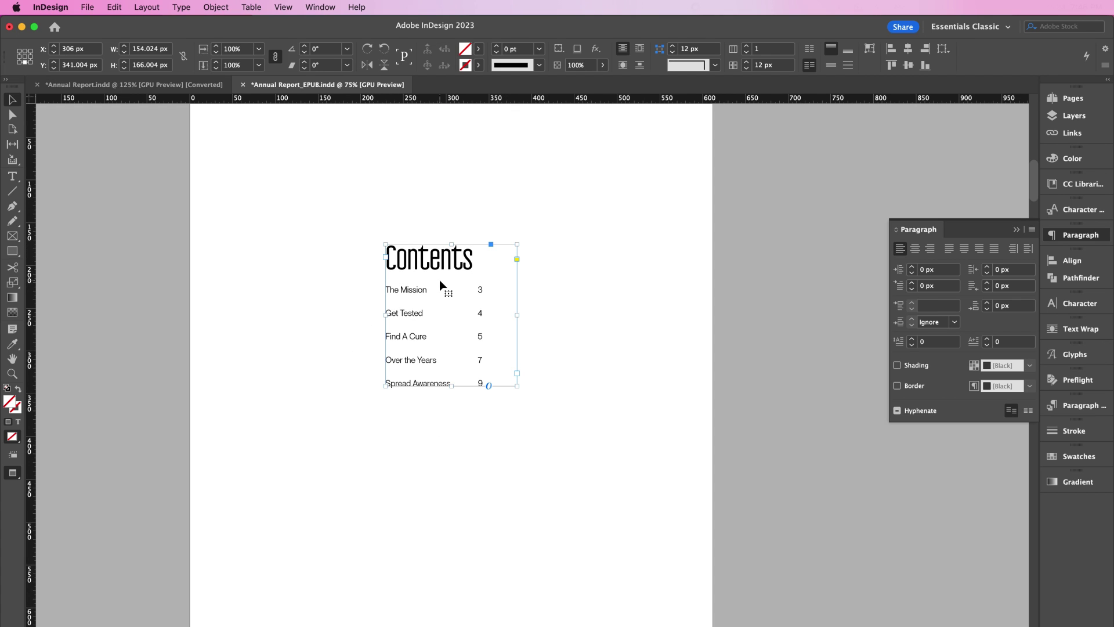
click(159, 6)
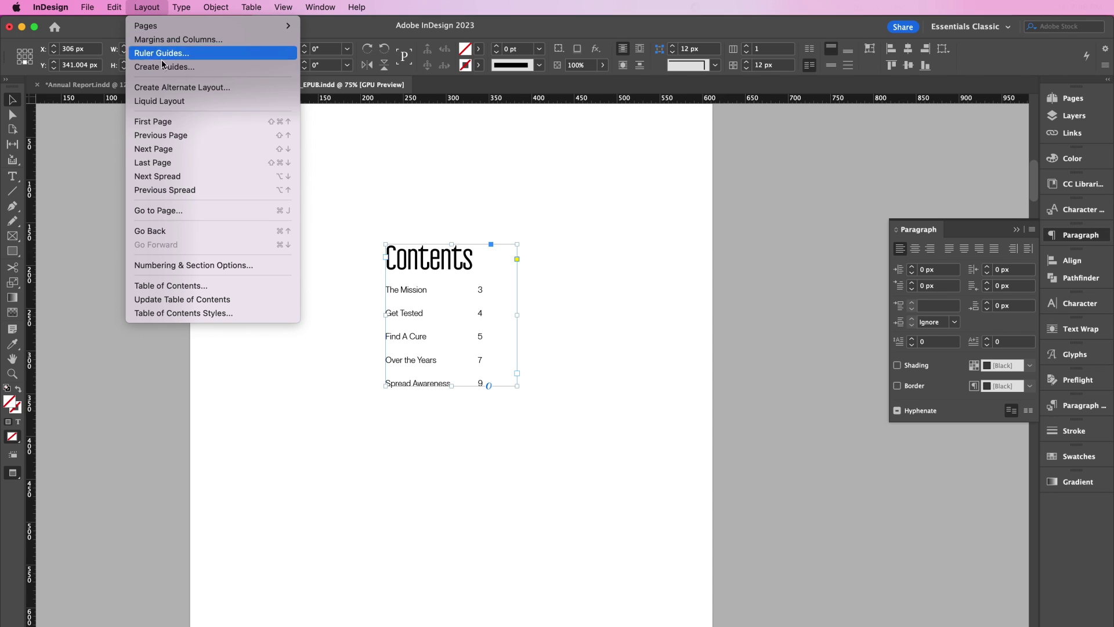
click(211, 300)
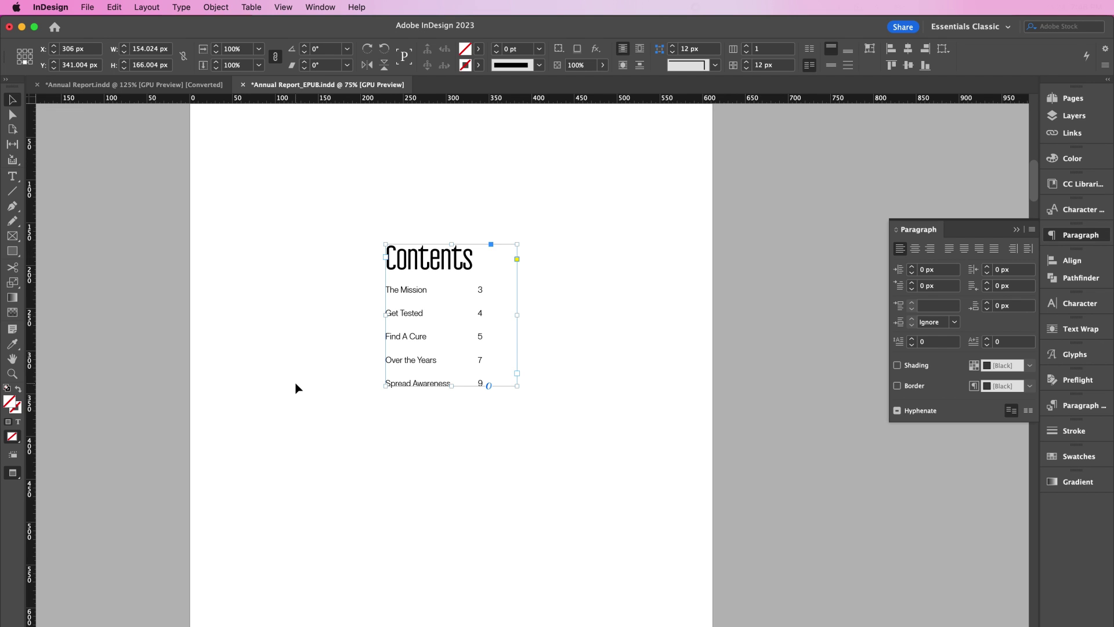
- Export as EPUB (Fixed Layout), naming the file WorldAIDSDayAnnual Report_EPUB
click(296, 385)
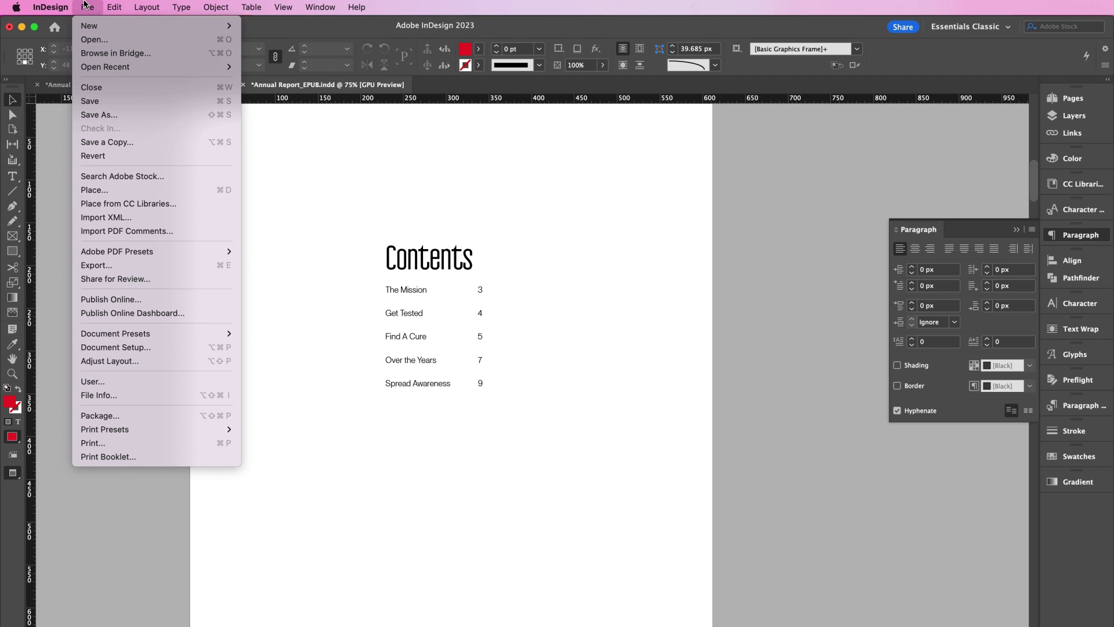
click(87, 7)
click(127, 262)
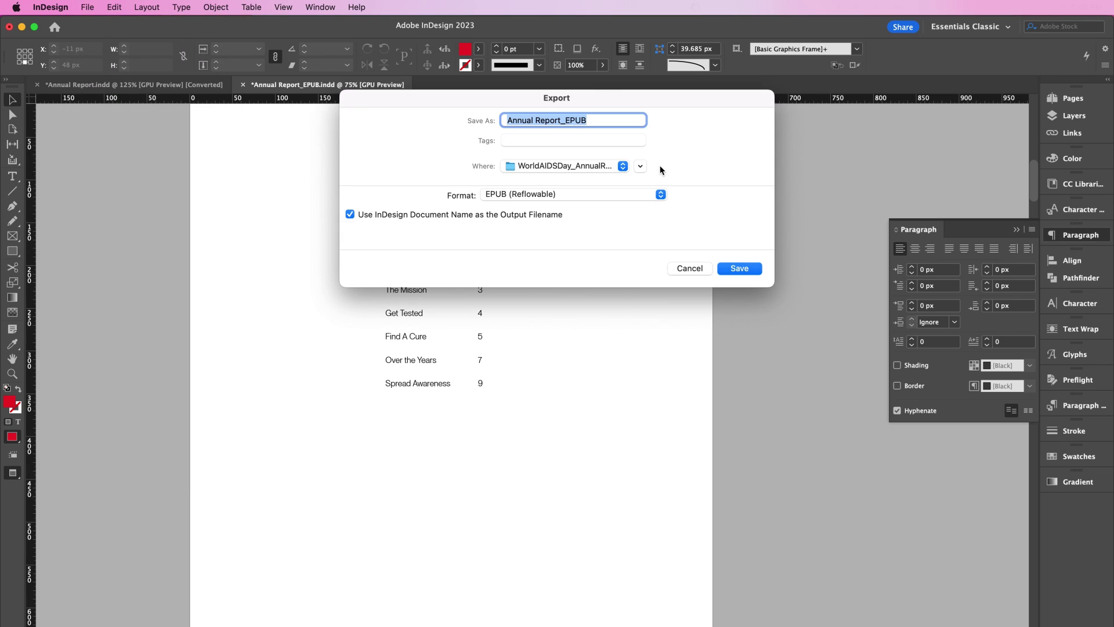
click(632, 201)
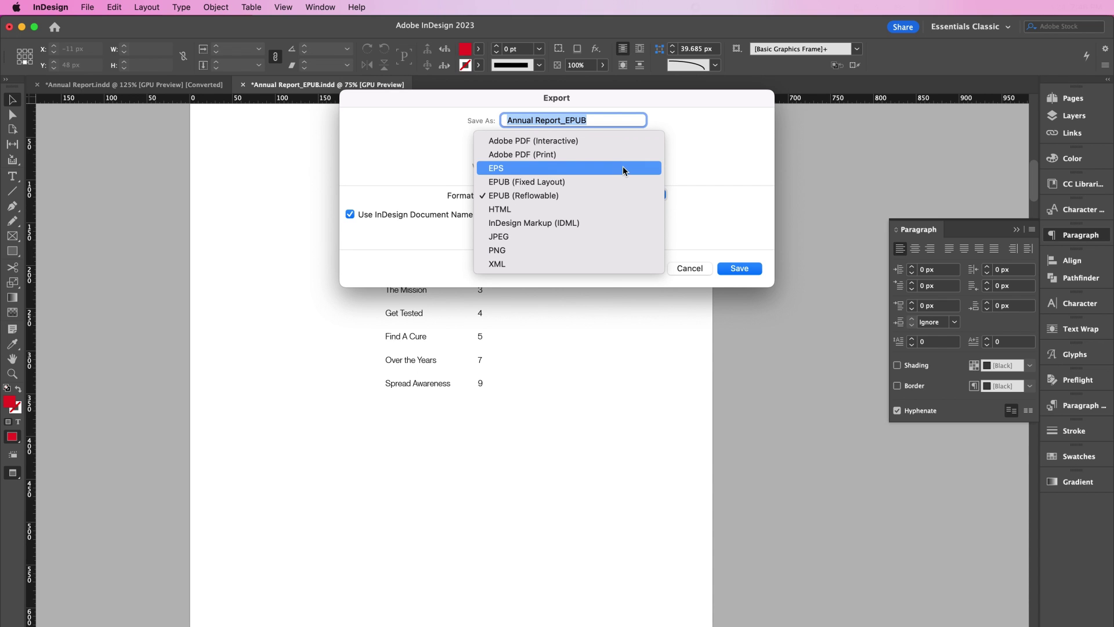
click(619, 181)
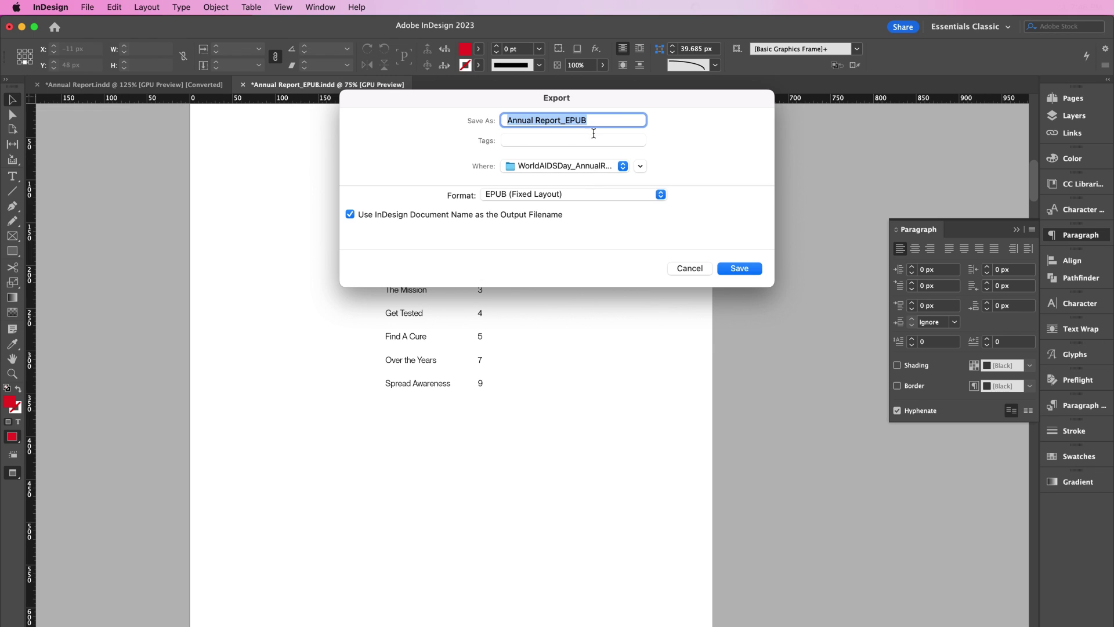
click(537, 116)
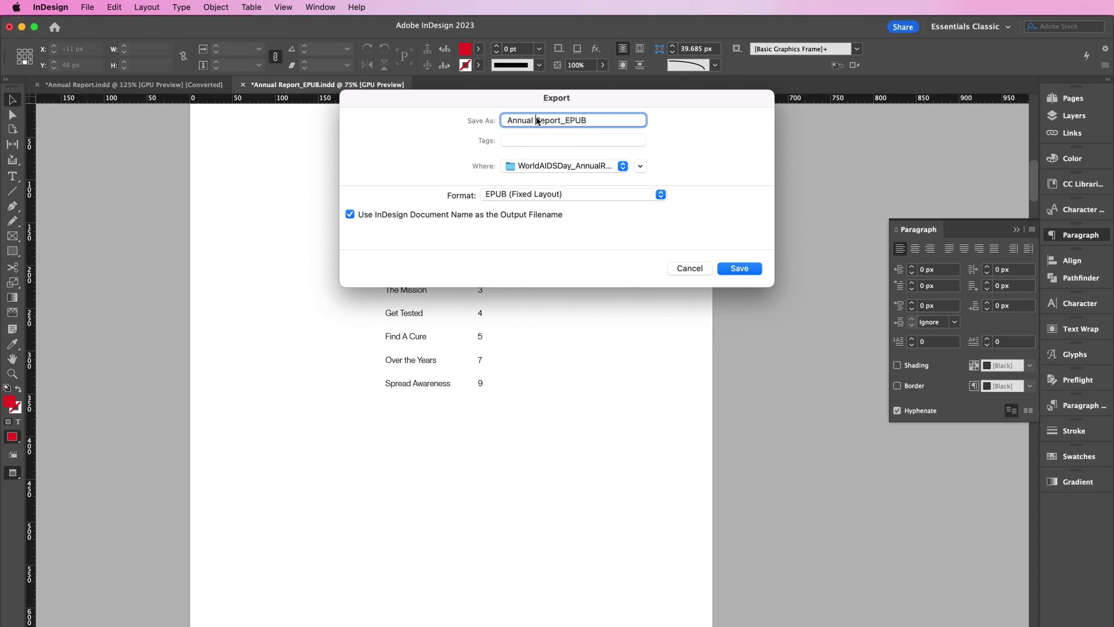
click(508, 120)
text(WorldAIDSDay)
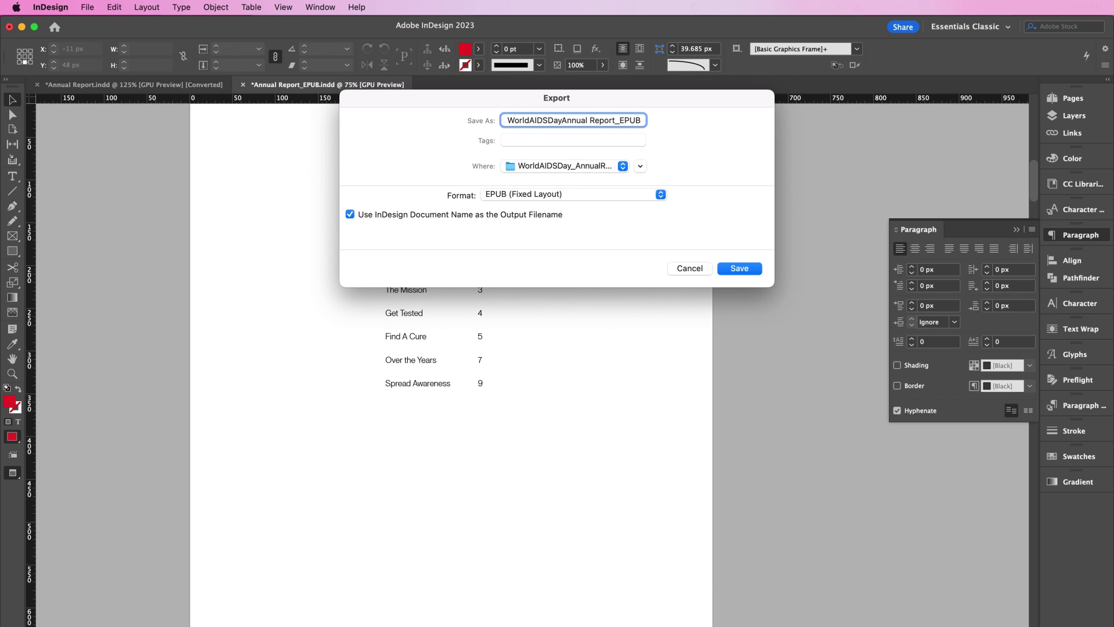
- Export the fixed-layout EPUB with the image resolution set to 150 PPI
key(Return)
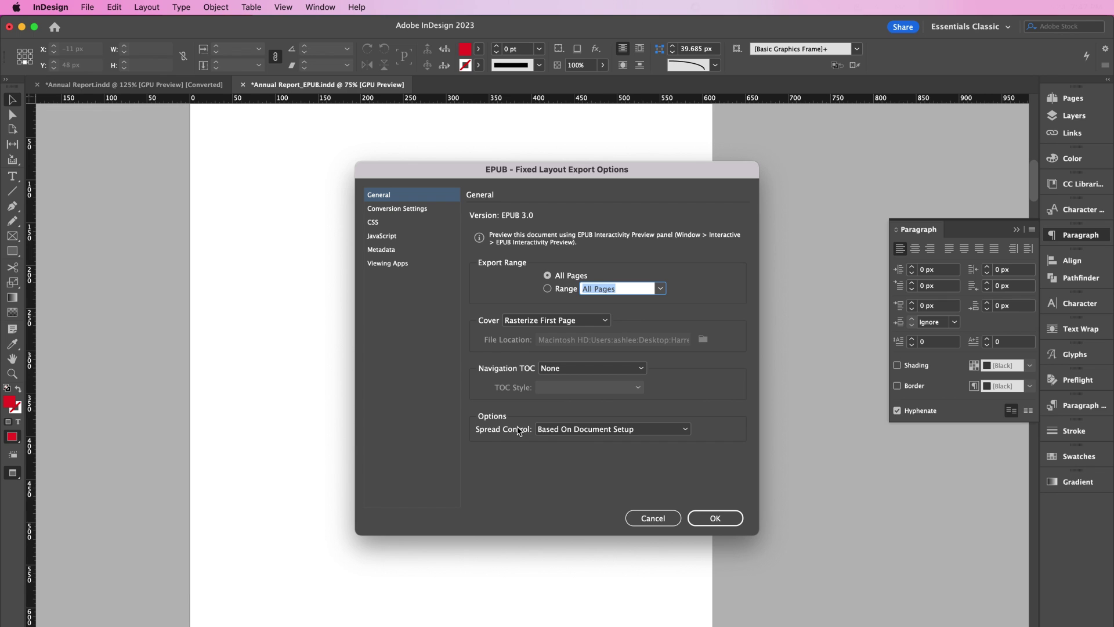
click(408, 210)
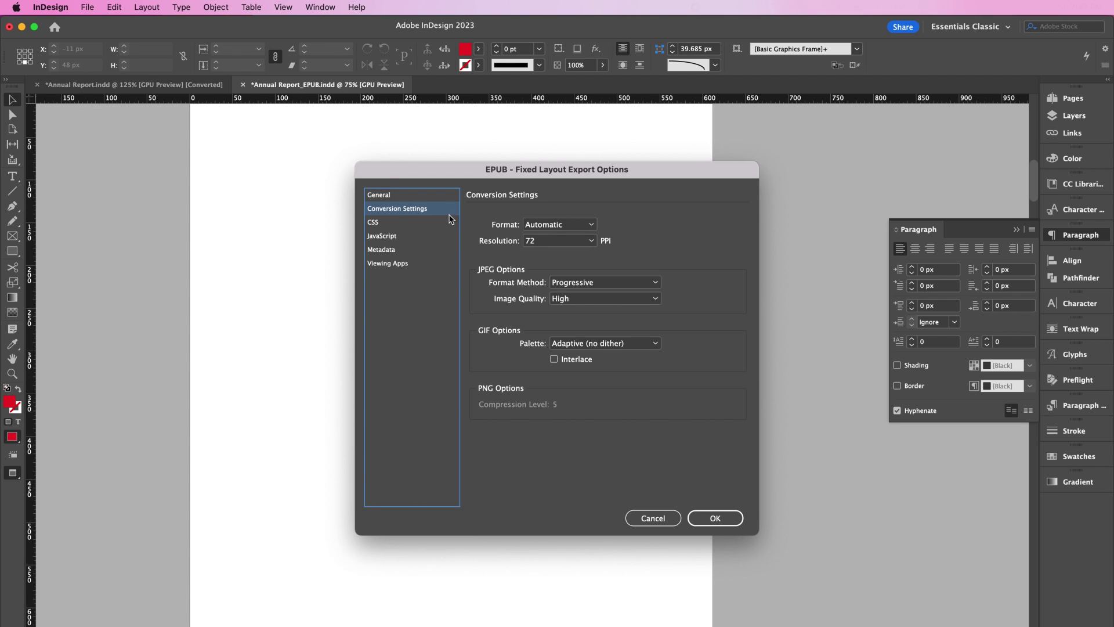
click(538, 242)
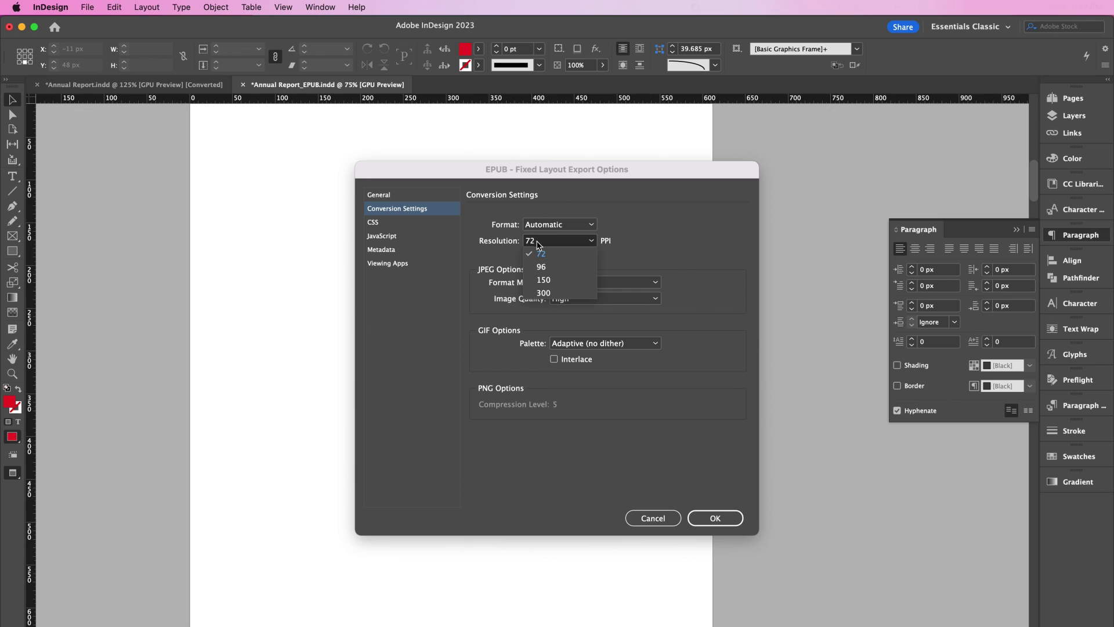
click(544, 280)
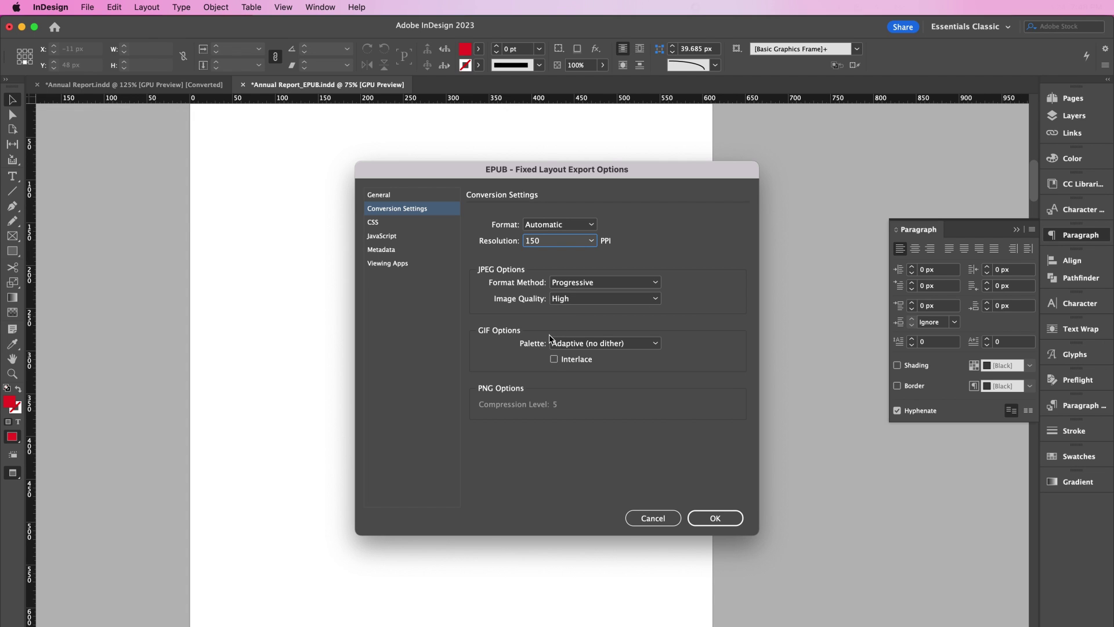
click(702, 515)
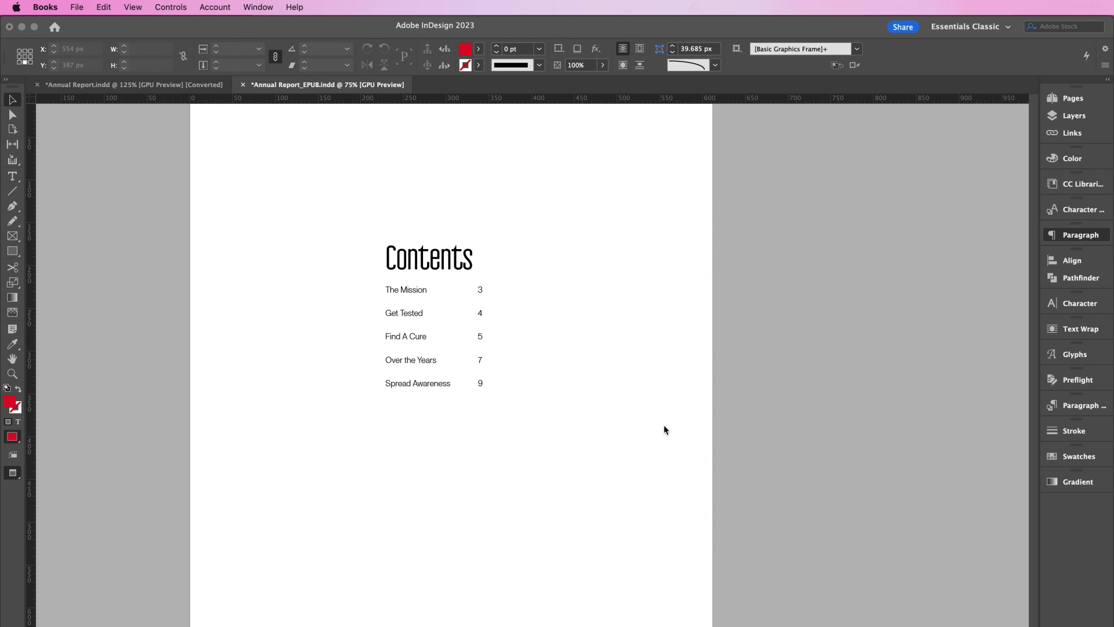
- Page through the fixed-layout EPUB in Books, then switch back to the InDesign document
key(Right)
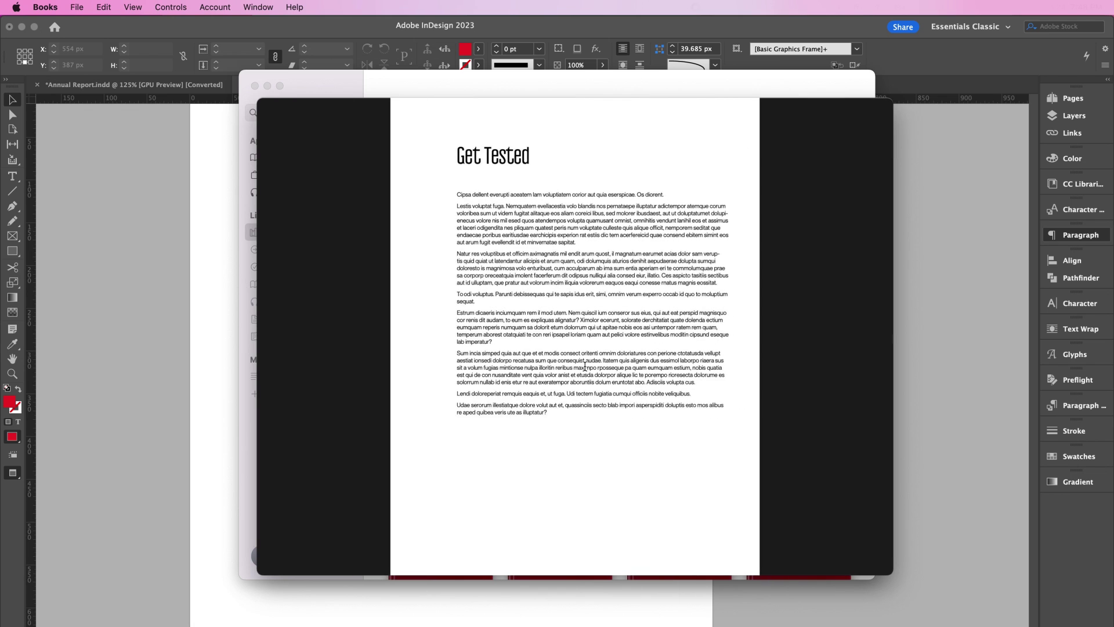
scroll(585, 366, right, 3)
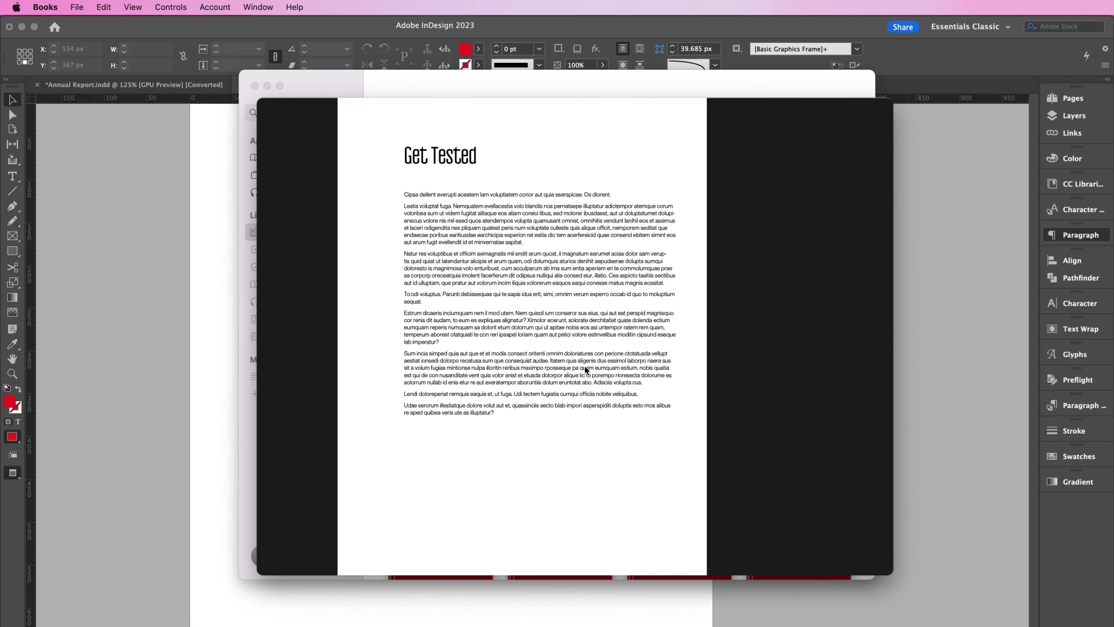
scroll(585, 370, right, 3)
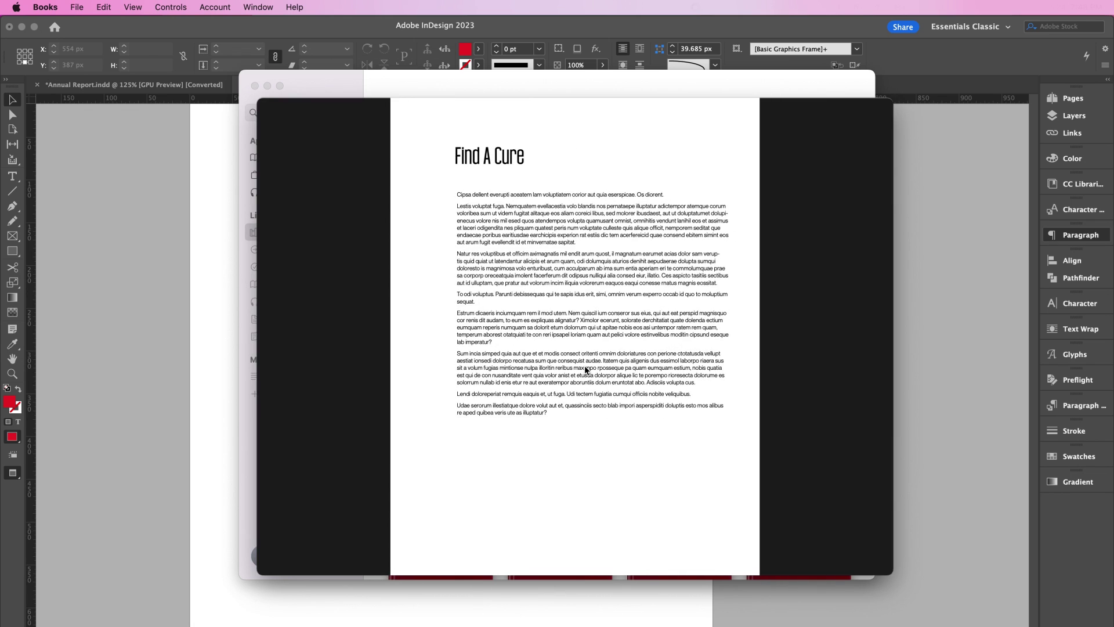
click(195, 156)
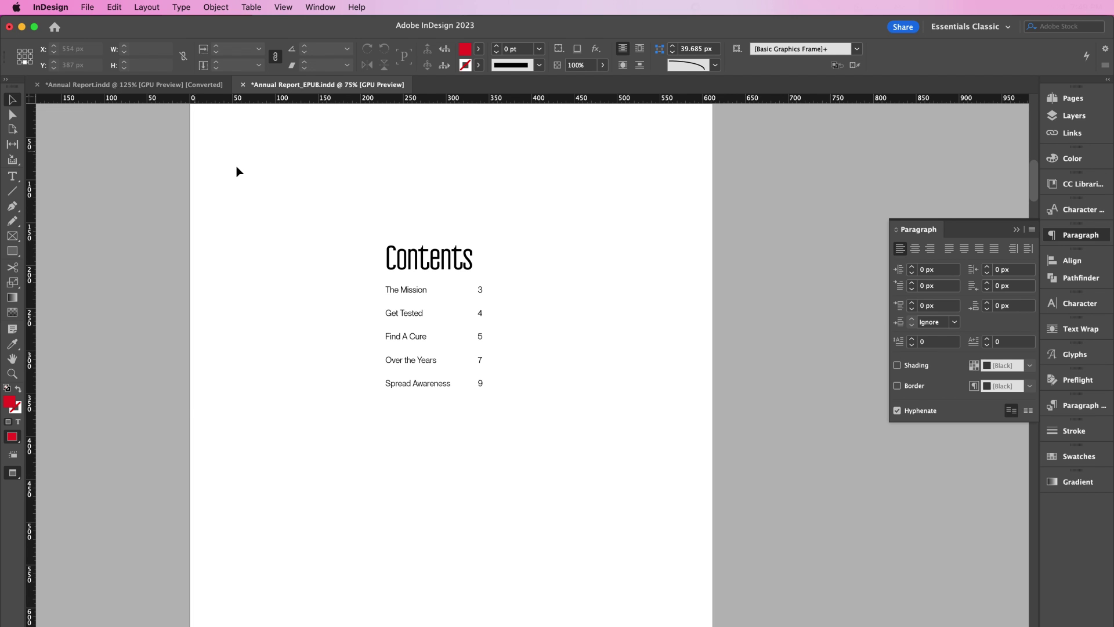
- Start a new export and prefix the file name with WorldAIDSDay
click(88, 7)
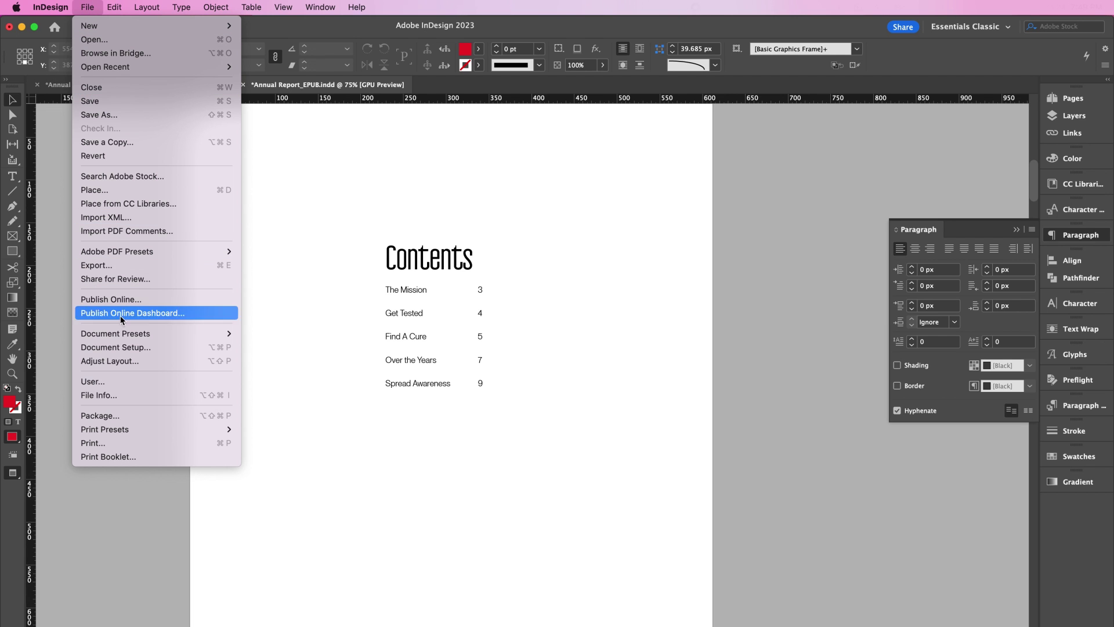
click(105, 267)
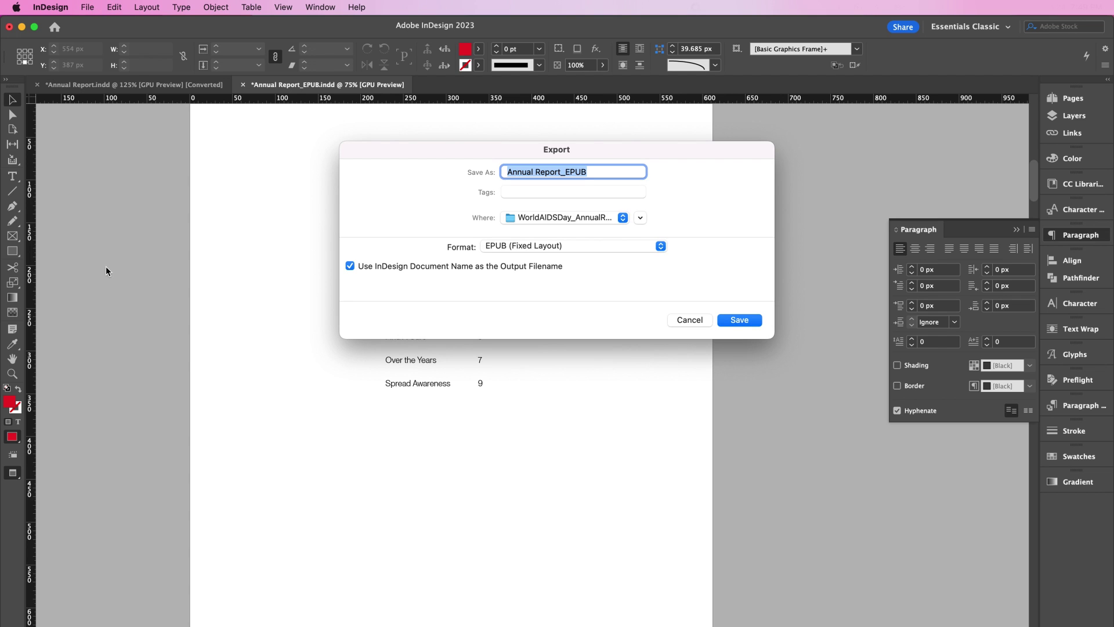
key(Left)
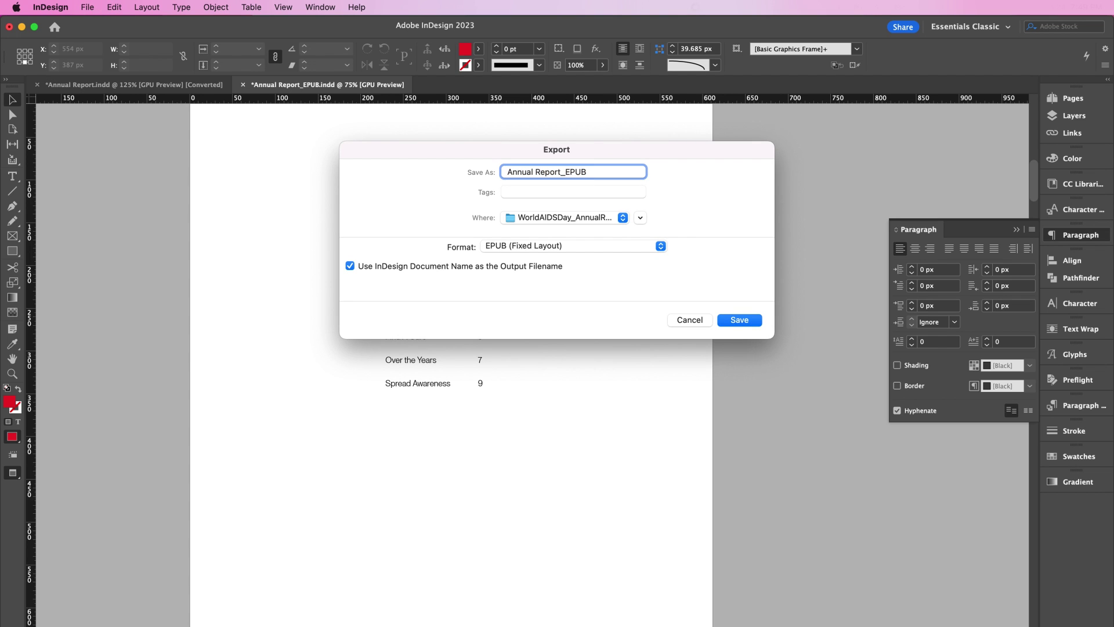
text(WORL)
key(BackSpace)
key(BackSpace)
key(BackSpace)
text(orldAIDS)
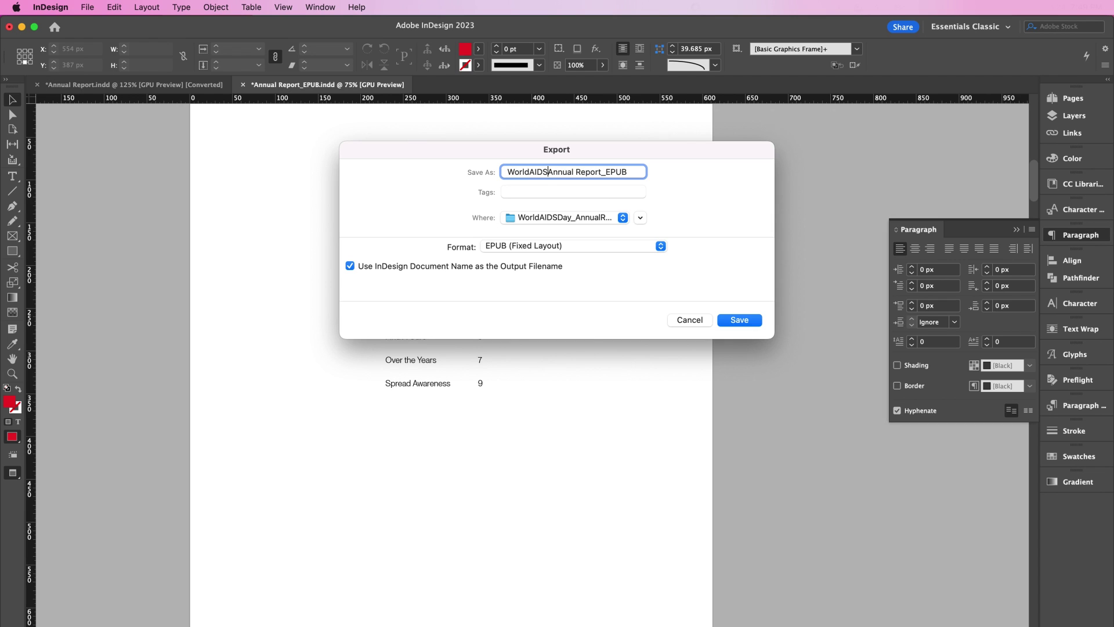
text(Day)
- Set the format to EPUB (Reflowable) and append _Reflowable to the file name
click(507, 246)
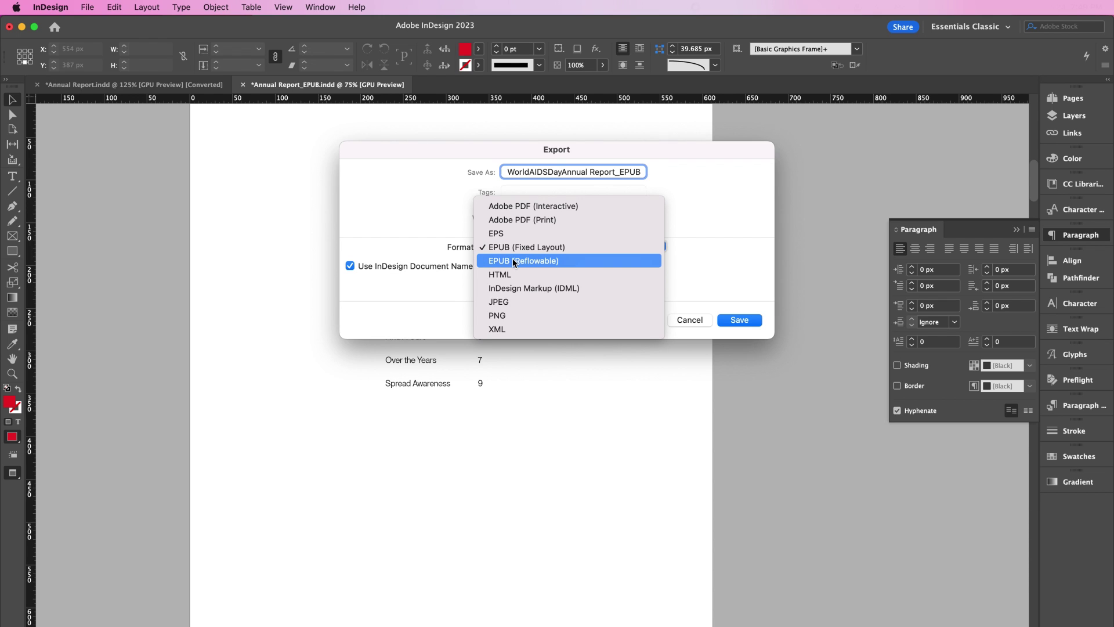
click(513, 261)
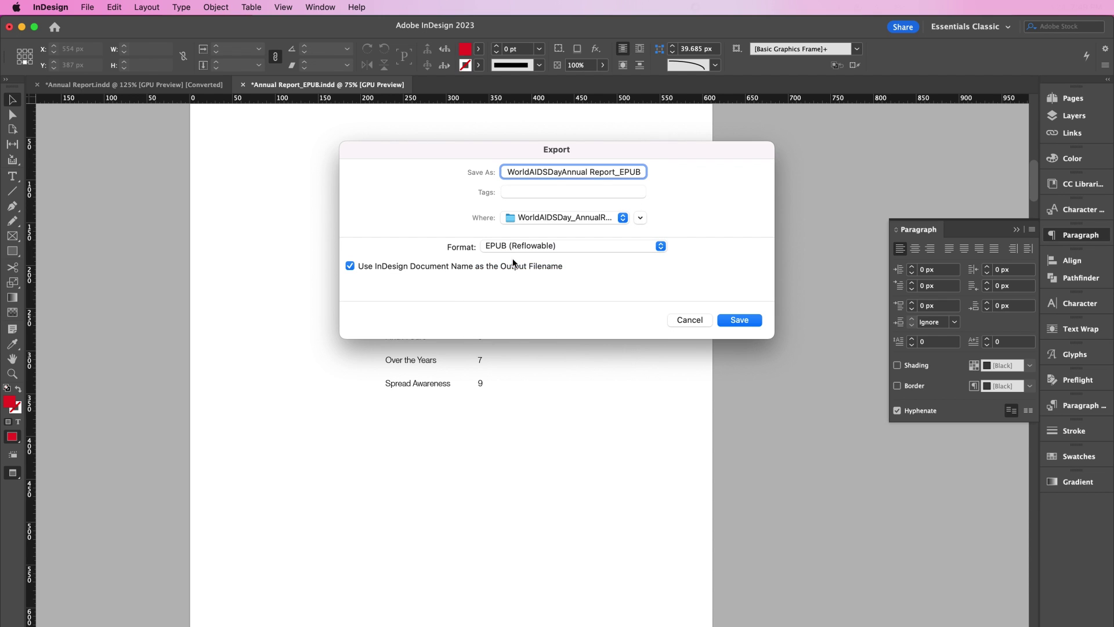
triple_click(641, 176)
click(641, 176)
text(_)
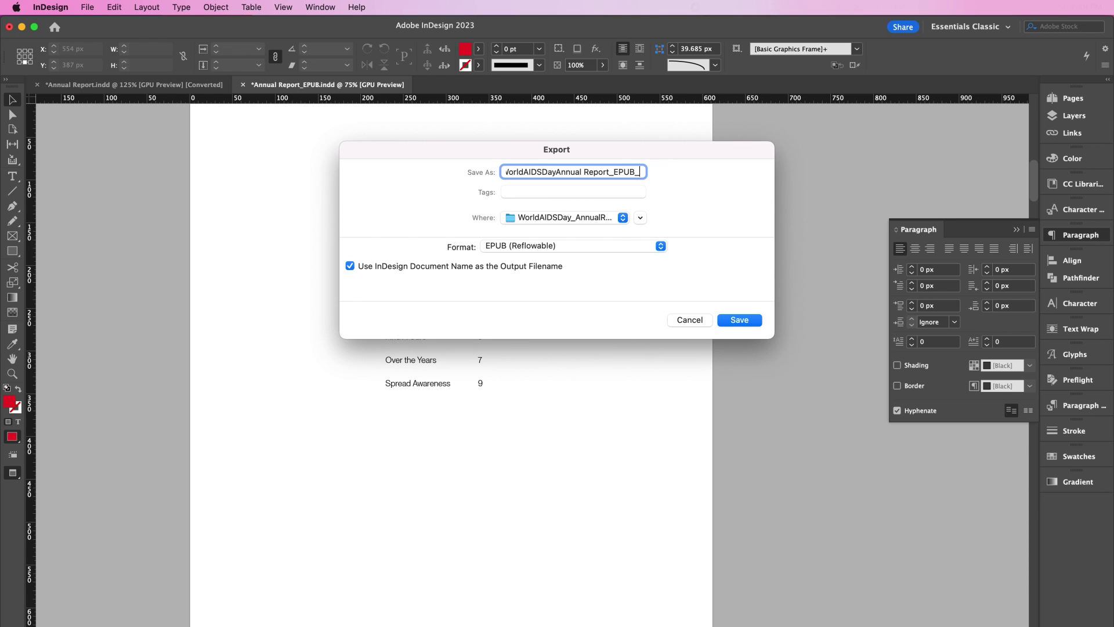
text(Reflowable)
- Review the Text and Object options, then export the reflowable EPUB at 150 PPI images
key(Return)
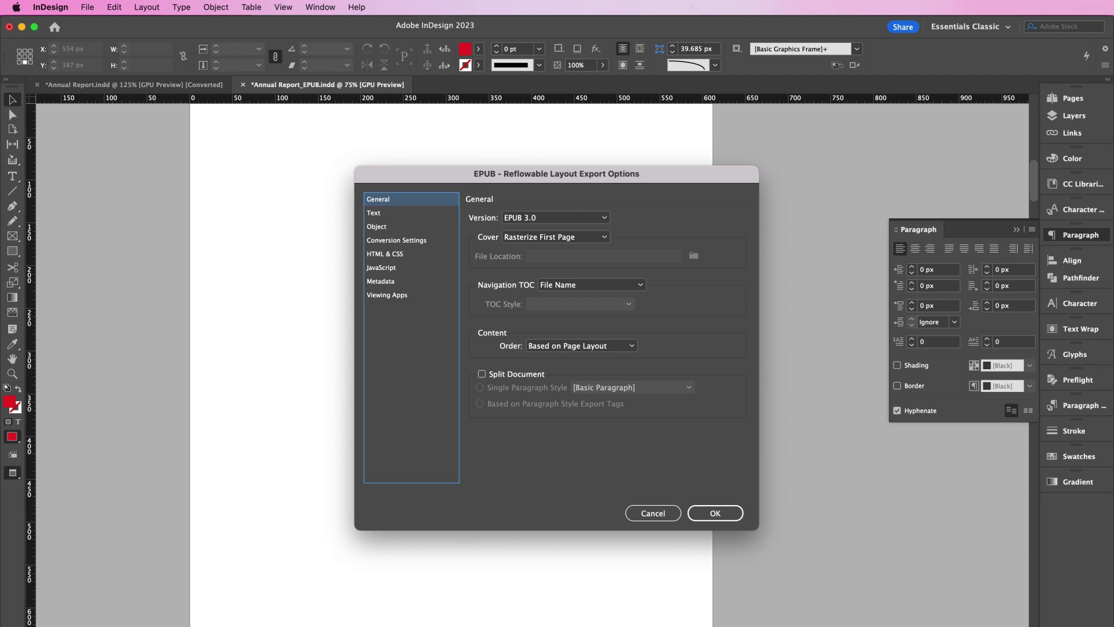
click(404, 216)
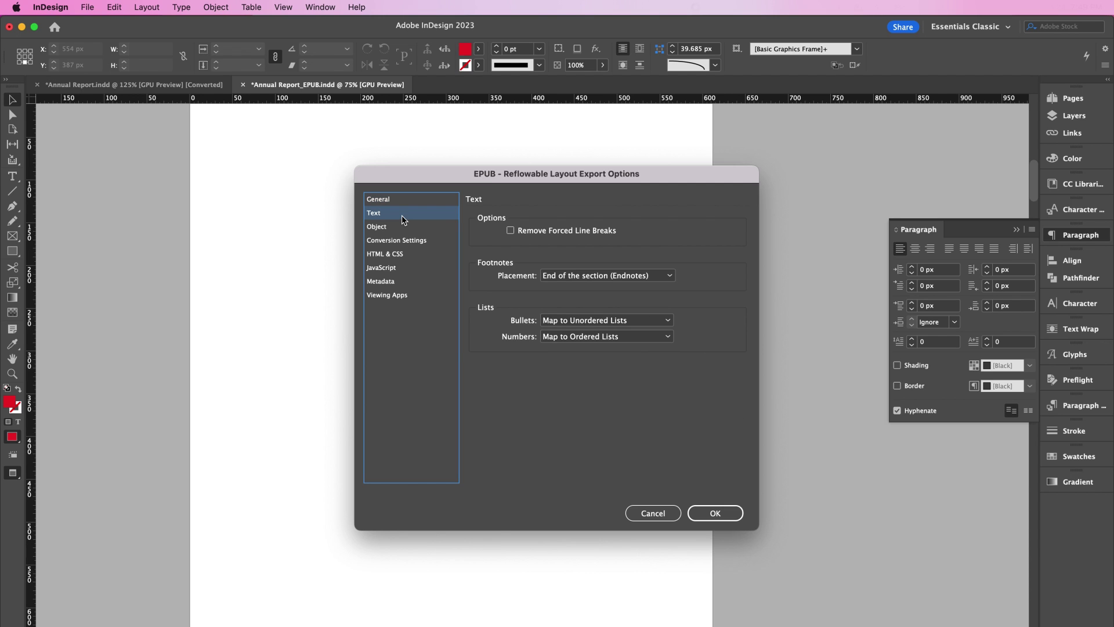
click(403, 229)
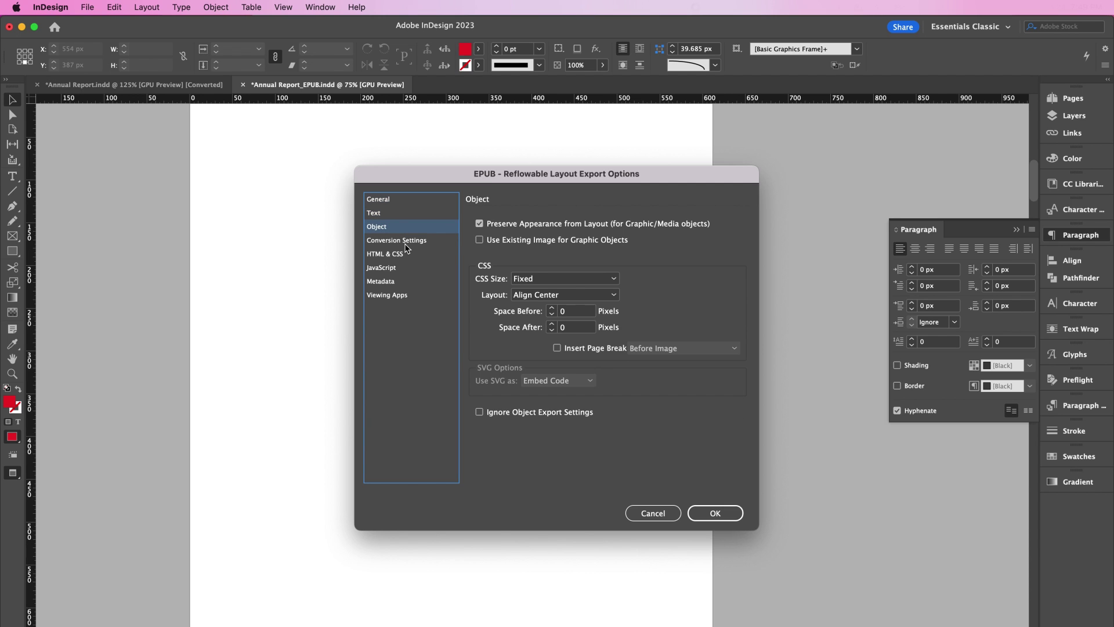
click(406, 240)
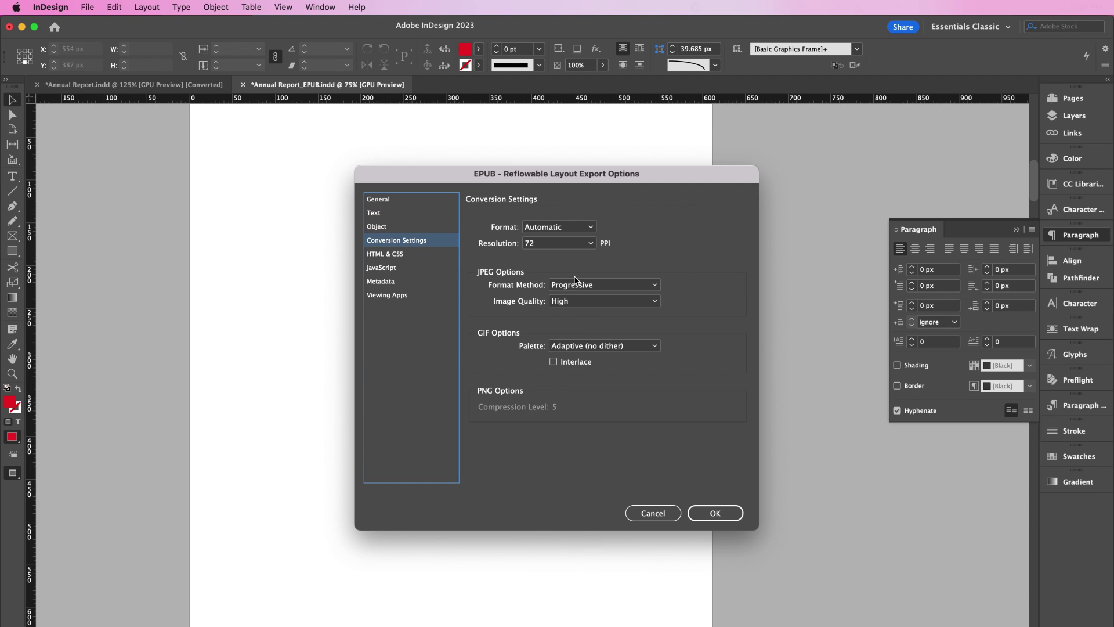
click(556, 244)
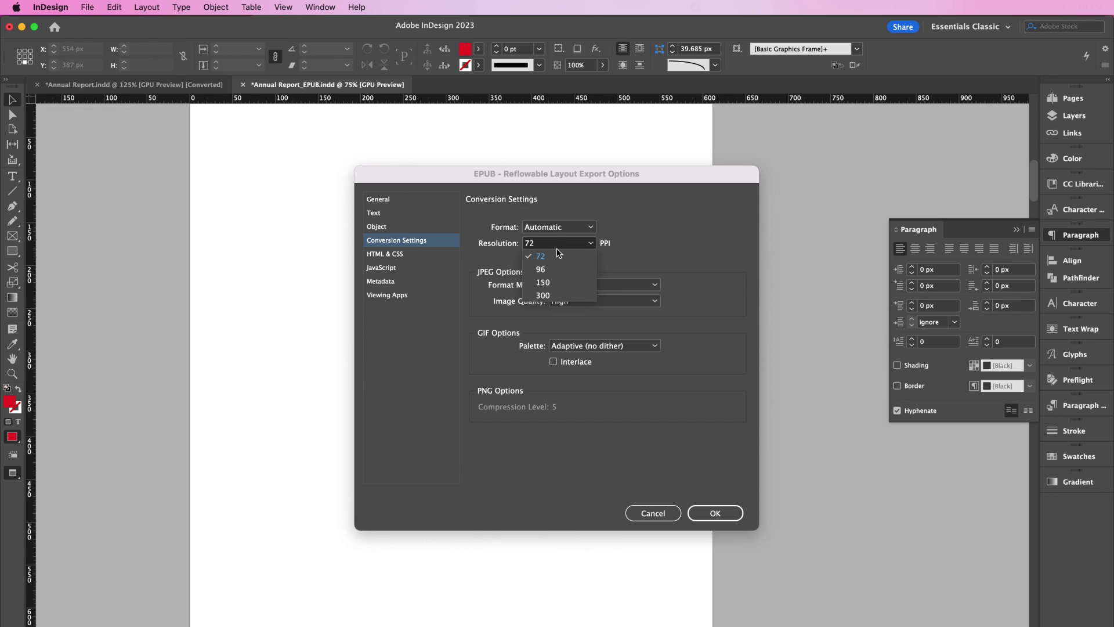
click(542, 282)
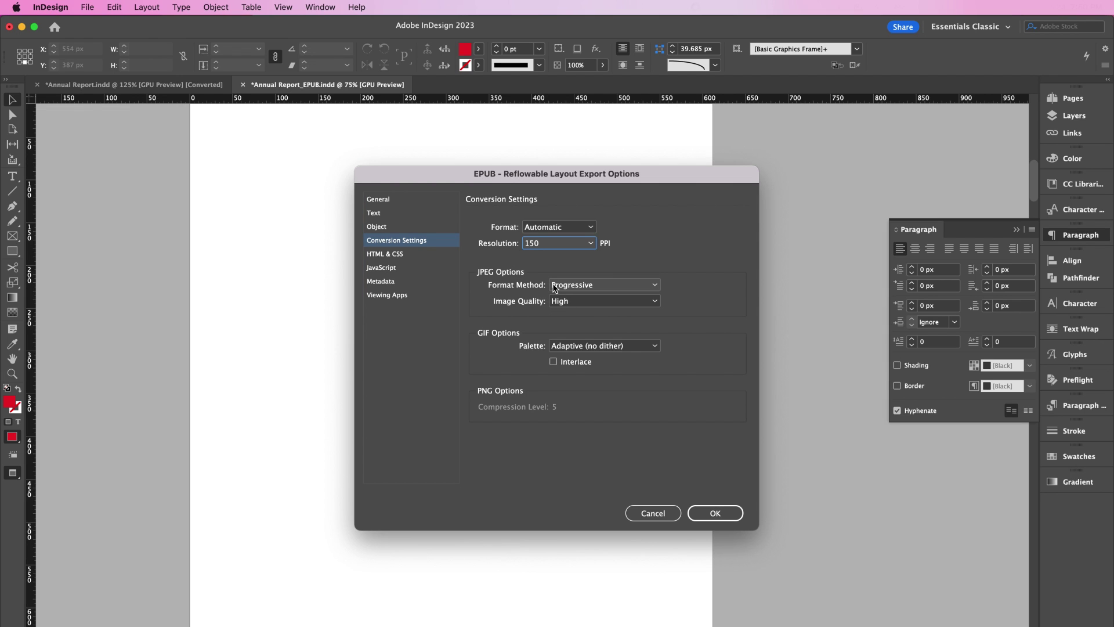
click(711, 510)
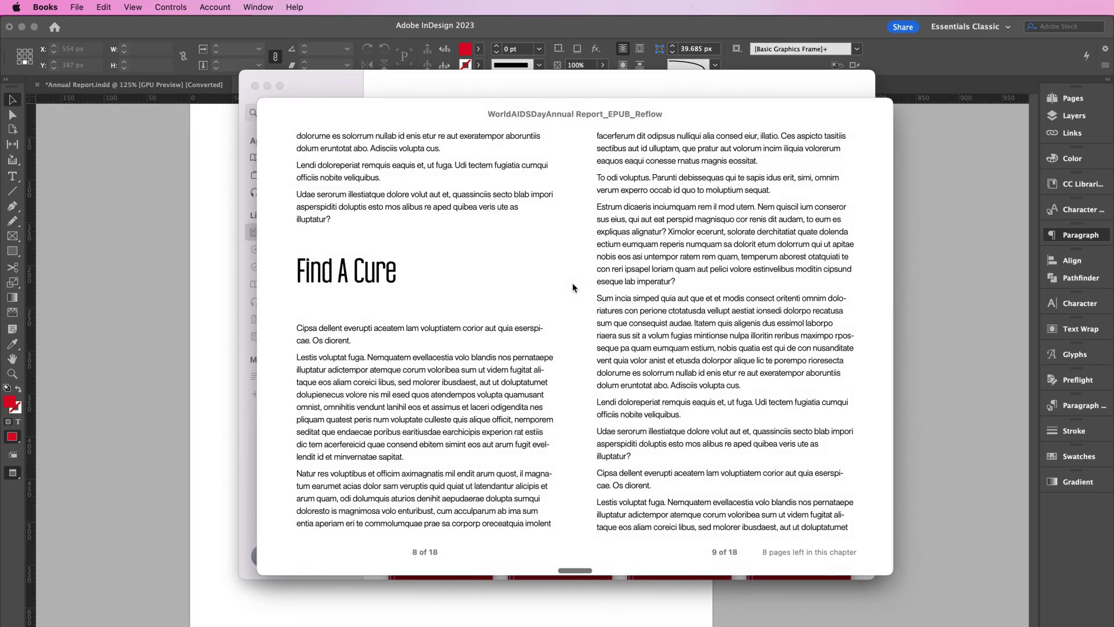
- Turn the reflowable EPUB's pages forward to the Spread Awareness spread, pages 14–15
key(Right)
key(Right)
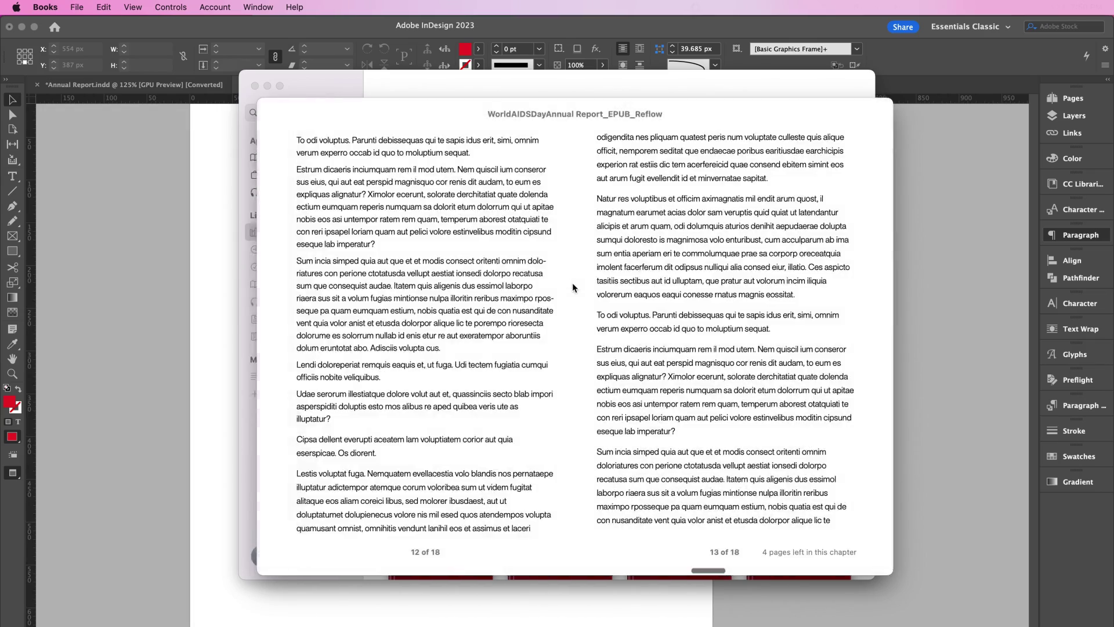
key(Right)
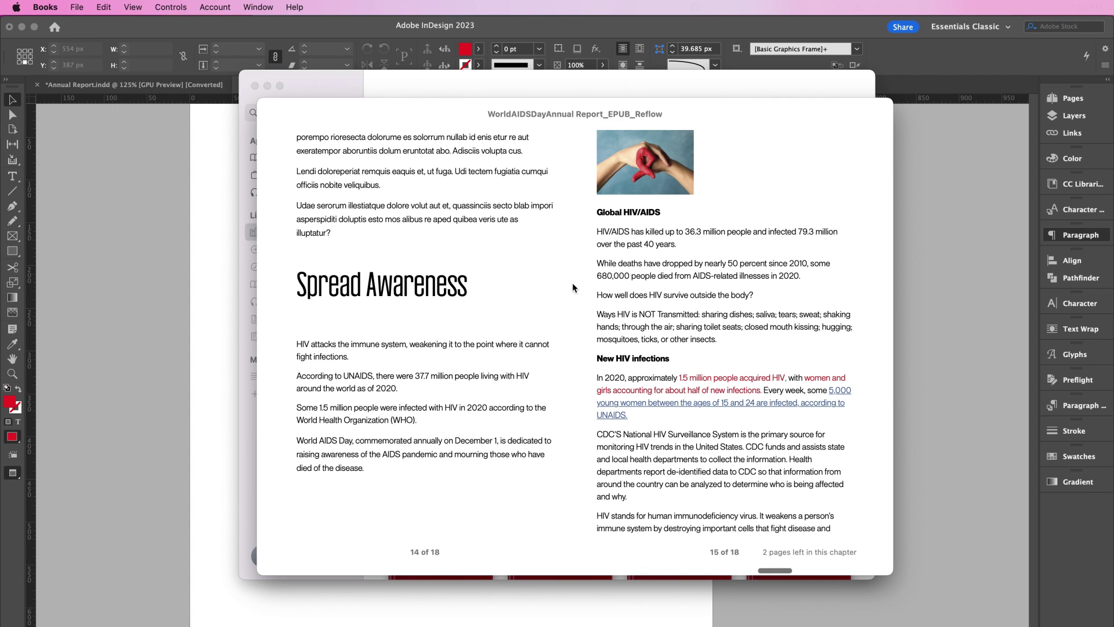
mouse_move(273, 114)
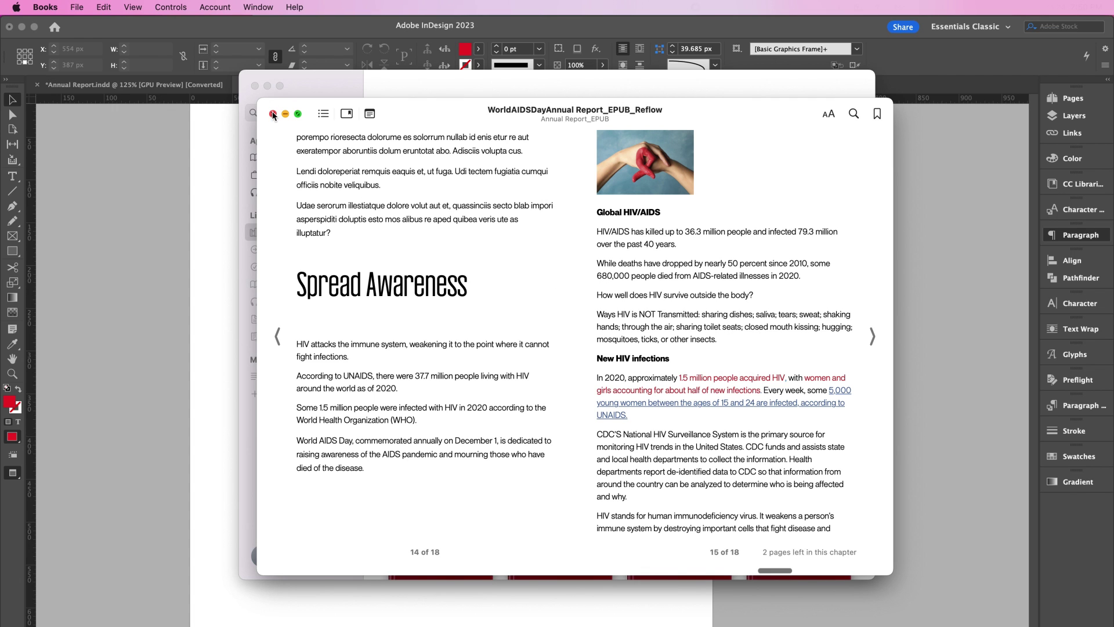